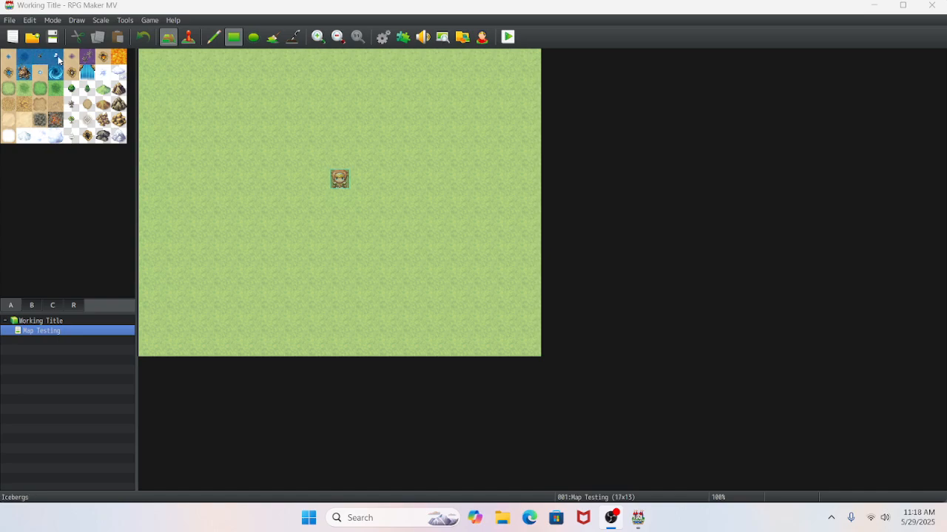
- Paint a pond of Icebergs tiles about 3 by 4 tiles with the pencil in the map's upper-left area
{"action": "left_click", "coordinate": [58, 61]}
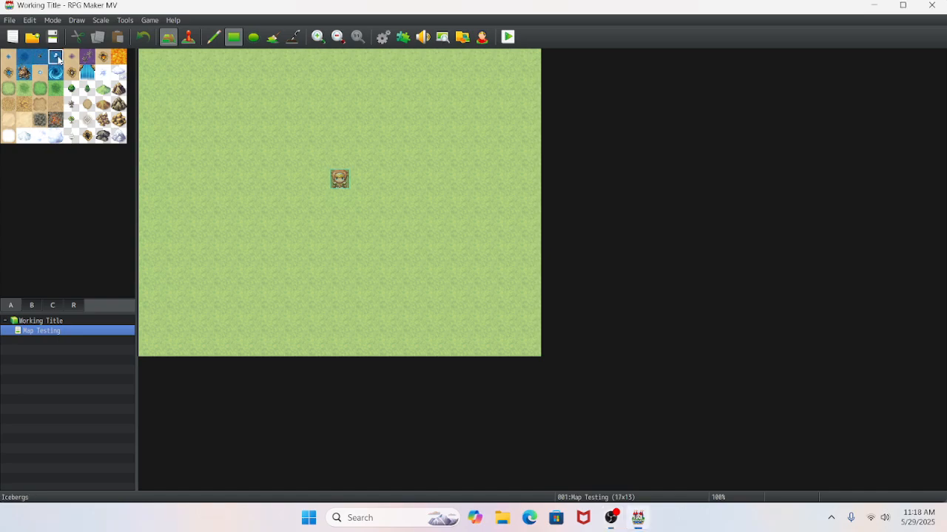
{"action": "left_click", "coordinate": [213, 36]}
{"action": "mouse_move", "coordinate": [204, 107]}
{"action": "left_mouse_down"}
{"action": "mouse_move", "coordinate": [222, 138]}
{"action": "mouse_move", "coordinate": [244, 118]}
{"action": "mouse_move", "coordinate": [241, 161]}
{"action": "mouse_move", "coordinate": [214, 148]}
{"action": "mouse_move", "coordinate": [202, 175]}
{"action": "left_mouse_up"}
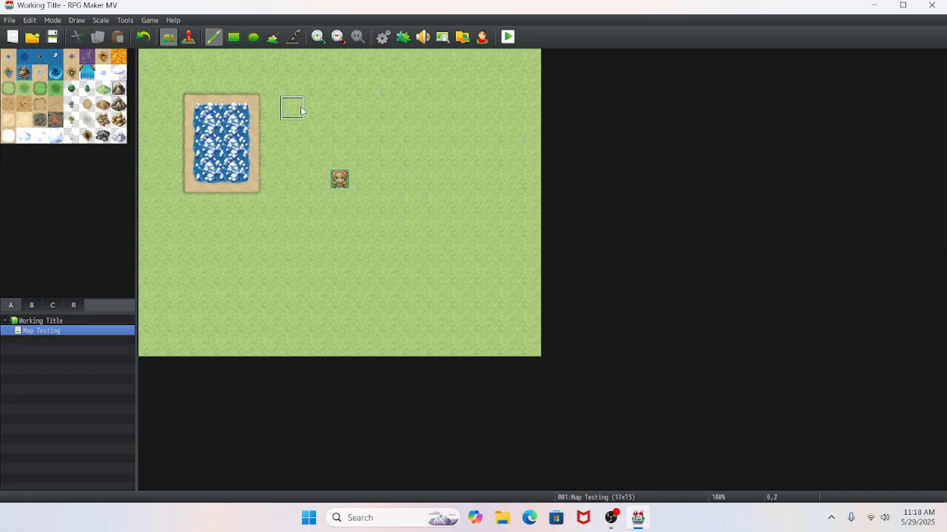
- Paint a few Mountain (Dirt) tiles beside the iceberg pond and a large cluster of the other mountain tile below it
{"action": "mouse_move", "coordinate": [291, 108]}
{"action": "left_mouse_down"}
{"action": "mouse_move", "coordinate": [316, 108]}
{"action": "mouse_move", "coordinate": [339, 133]}
{"action": "mouse_move", "coordinate": [293, 89]}
{"action": "left_mouse_up"}
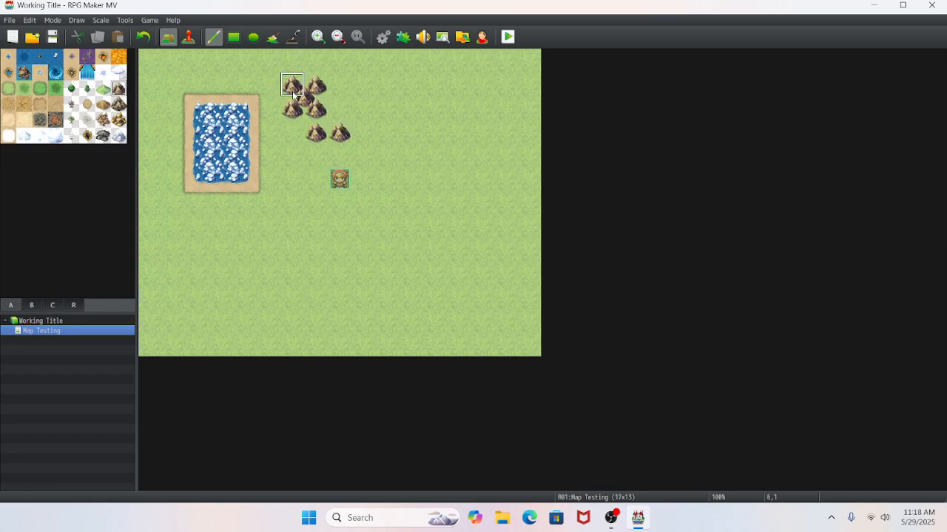
{"action": "left_click", "coordinate": [119, 103]}
{"action": "mouse_move", "coordinate": [220, 251]}
{"action": "left_mouse_down"}
{"action": "mouse_move", "coordinate": [291, 296]}
{"action": "mouse_move", "coordinate": [268, 204]}
{"action": "mouse_move", "coordinate": [303, 259]}
{"action": "mouse_move", "coordinate": [286, 287]}
{"action": "mouse_move", "coordinate": [314, 296]}
{"action": "left_mouse_up"}
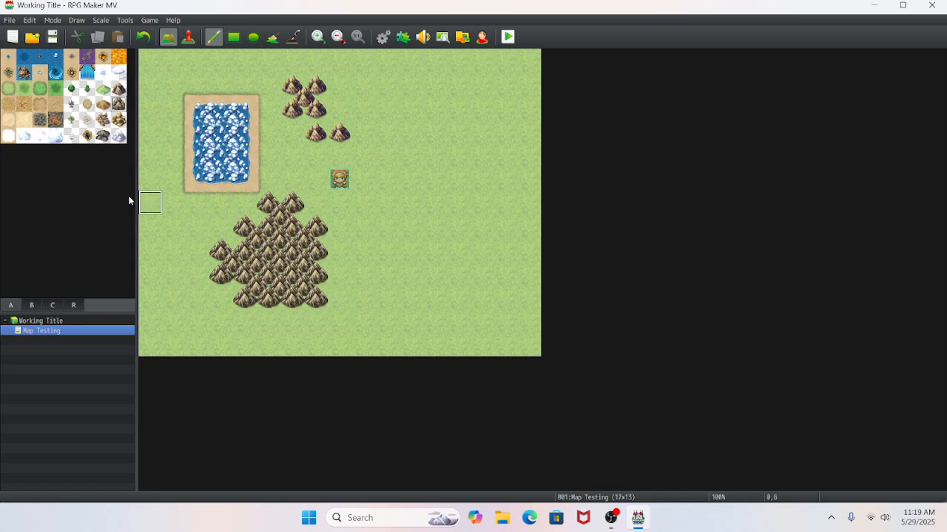
- Place three two-tile-high stone towers from tileset page B on the grass along the map's eastern half
{"action": "left_click", "coordinate": [35, 306]}
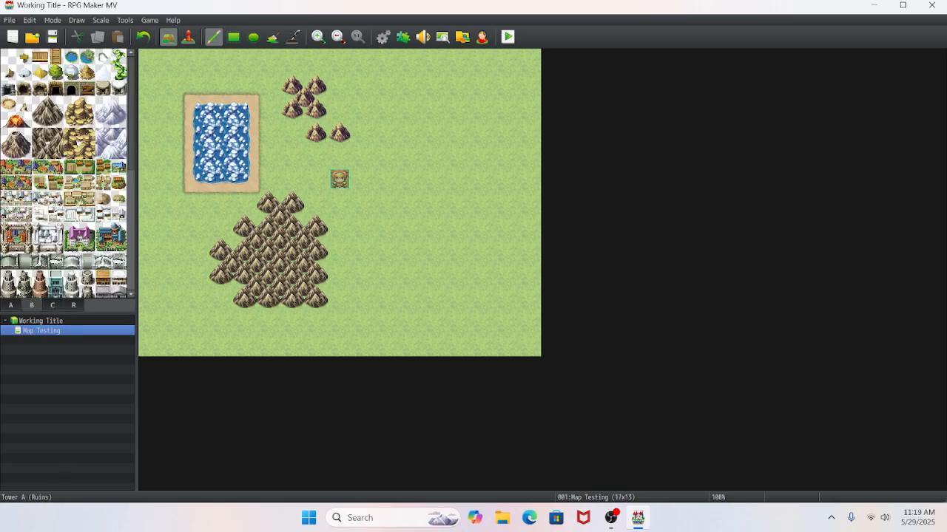
{"action": "left_click", "coordinate": [434, 115]}
{"action": "left_click", "coordinate": [387, 179]}
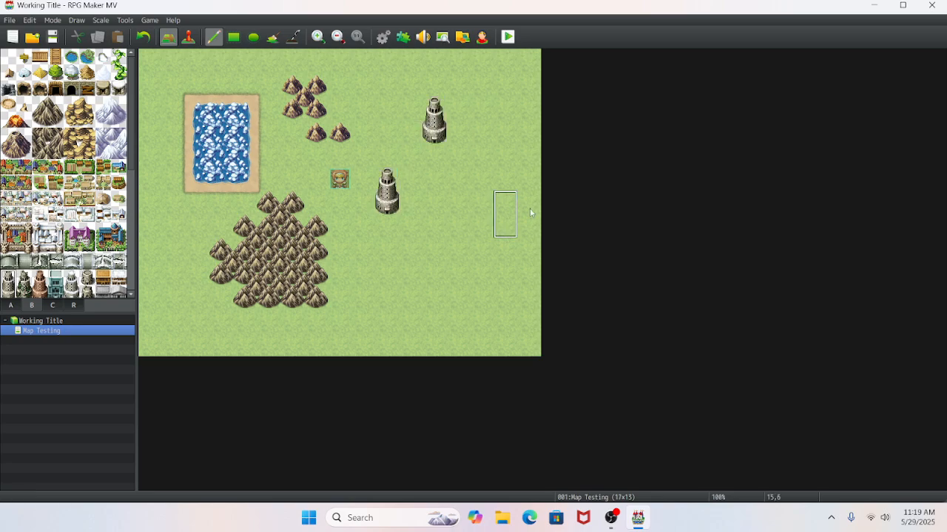
{"action": "left_click", "coordinate": [497, 269]}
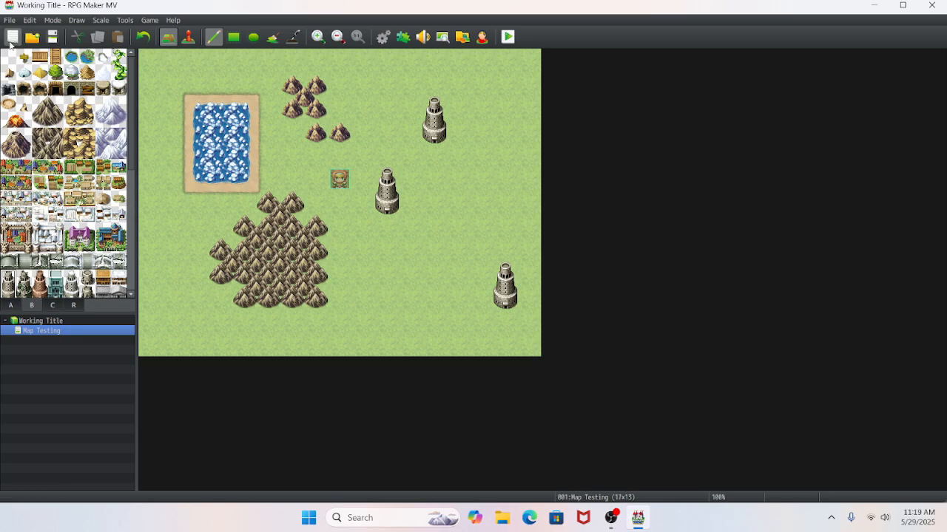
- Sample the plain grass tile, paint over the pond's corner, and fill the whole map with grass using the rectangle tool
{"action": "right_click", "coordinate": [155, 63]}
{"action": "left_click_drag", "start_coordinate": [219, 105], "coordinate": [247, 115]}
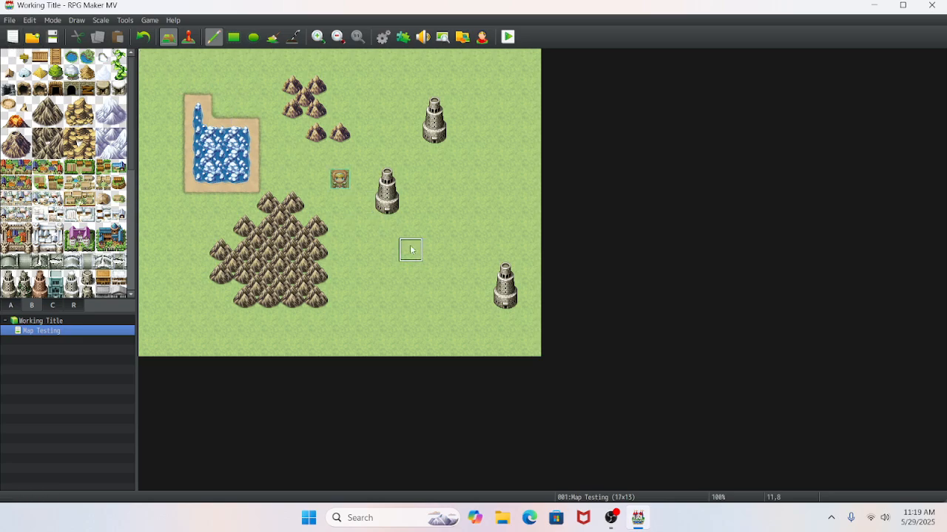
{"action": "left_click", "coordinate": [233, 37]}
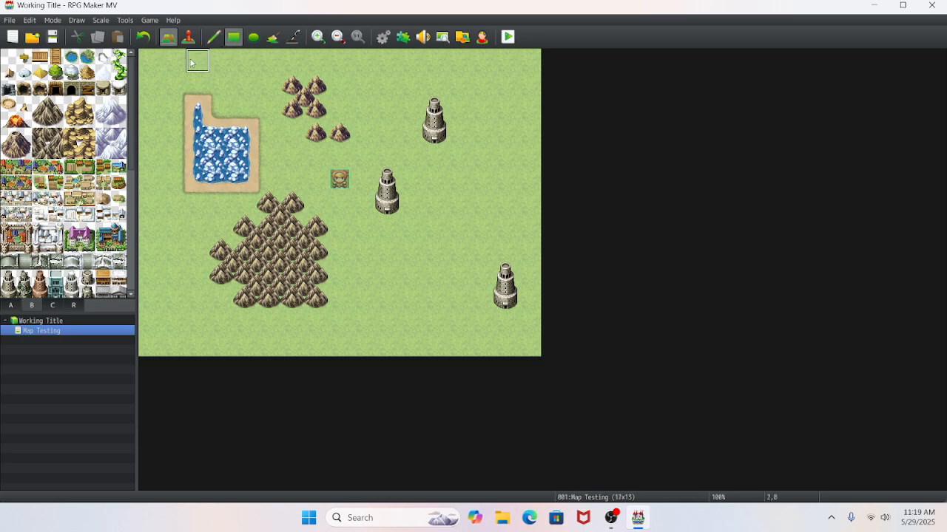
{"action": "left_click_drag", "start_coordinate": [151, 61], "coordinate": [531, 350]}
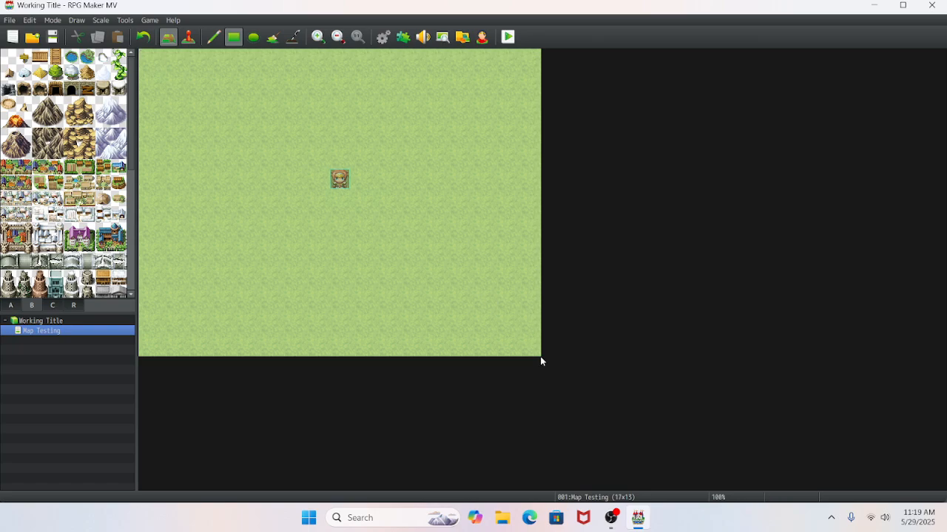
{"action": "left_click", "coordinate": [10, 305]}
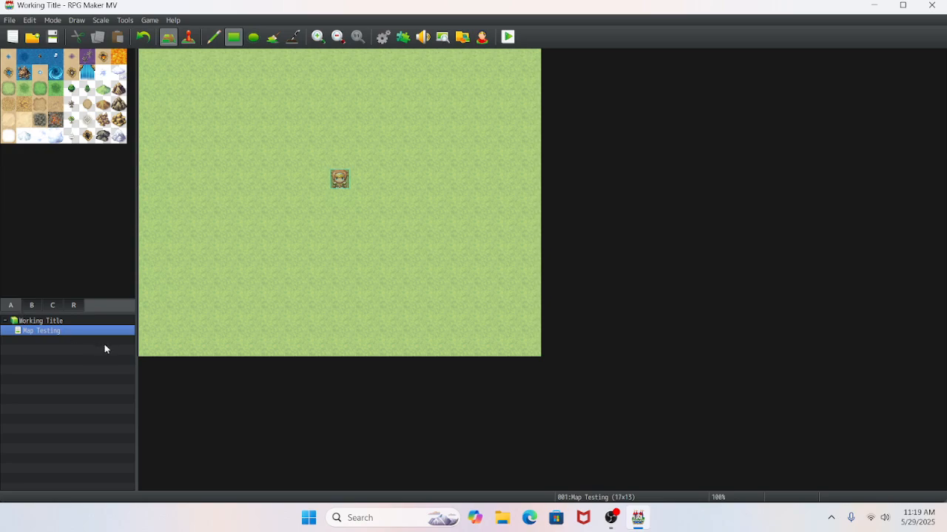
{"action": "left_click", "coordinate": [43, 332]}
{"action": "double_click", "coordinate": [52, 330]}
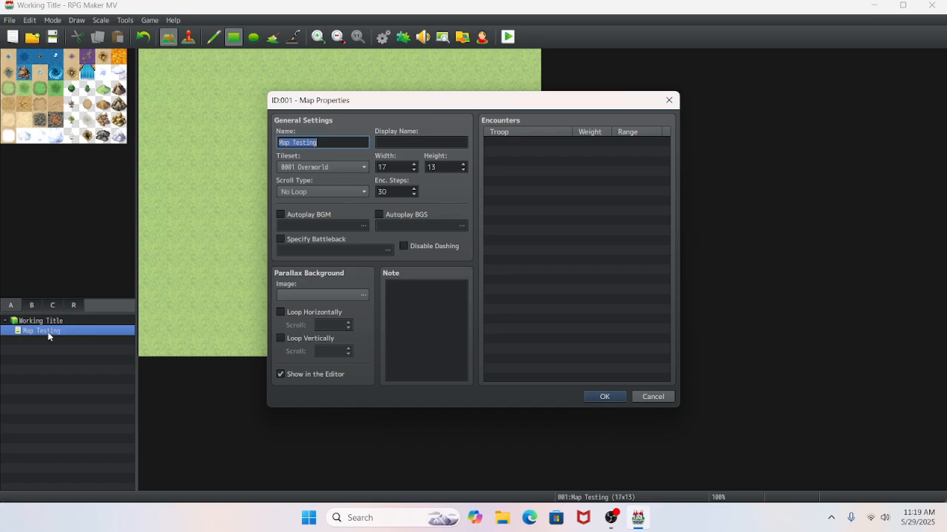
{"action": "left_click", "coordinate": [668, 100]}
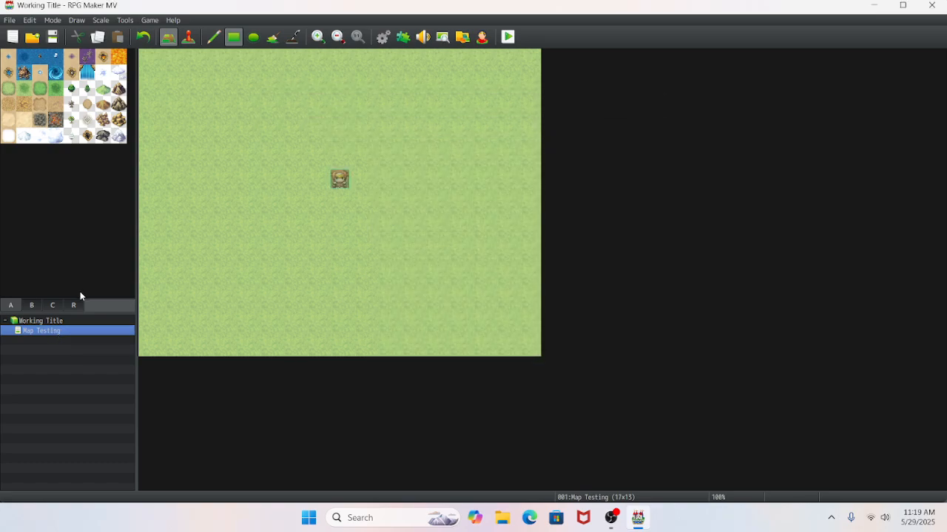
- Open the properties of the Map Testing map and set its display name to "Tested Map"
{"action": "right_click", "coordinate": [46, 335]}
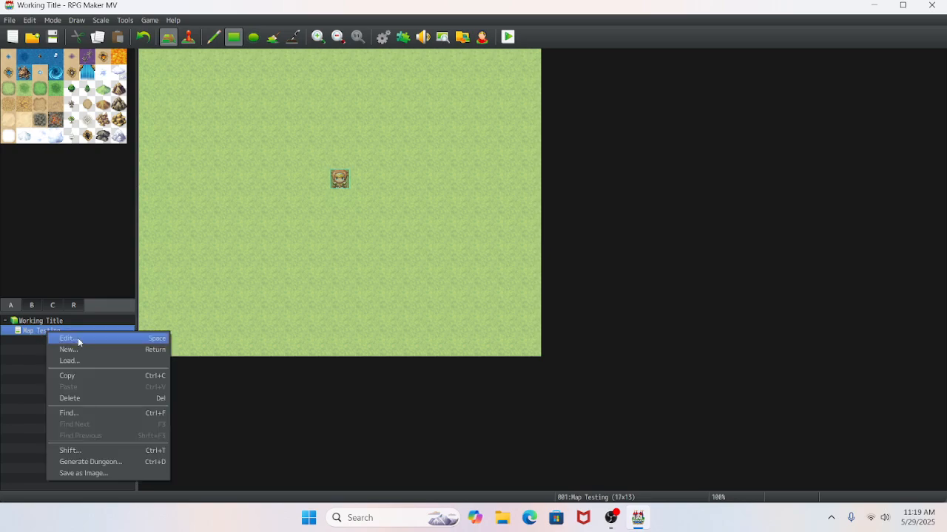
{"action": "left_click", "coordinate": [65, 338]}
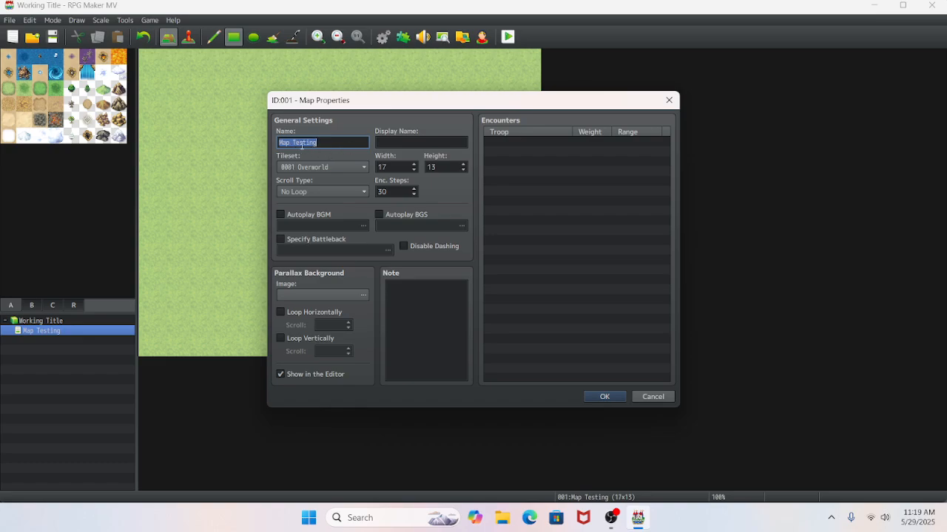
{"action": "left_click", "coordinate": [385, 142]}
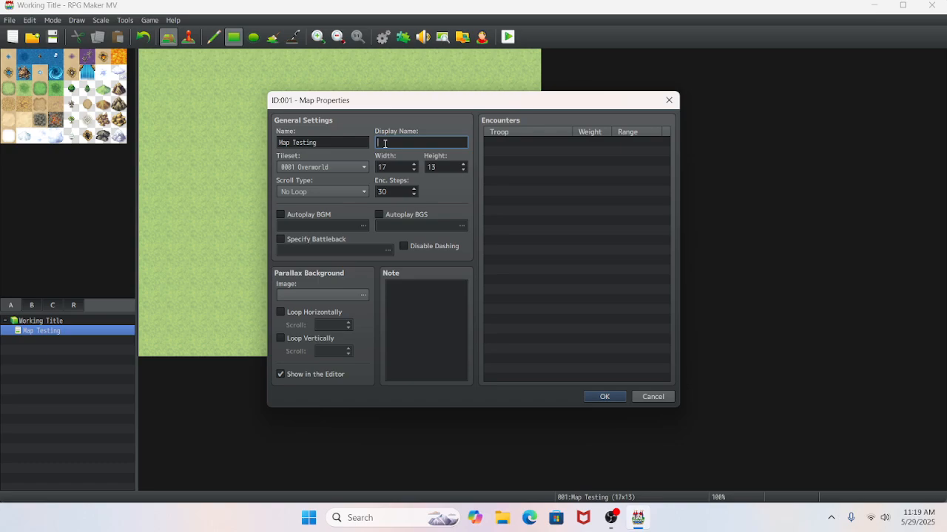
{"action": "type", "text": "Tested Map"}
- Set the map's tileset to 0002 Outside and choose No Loop as its scroll type
{"action": "left_click", "coordinate": [324, 167]}
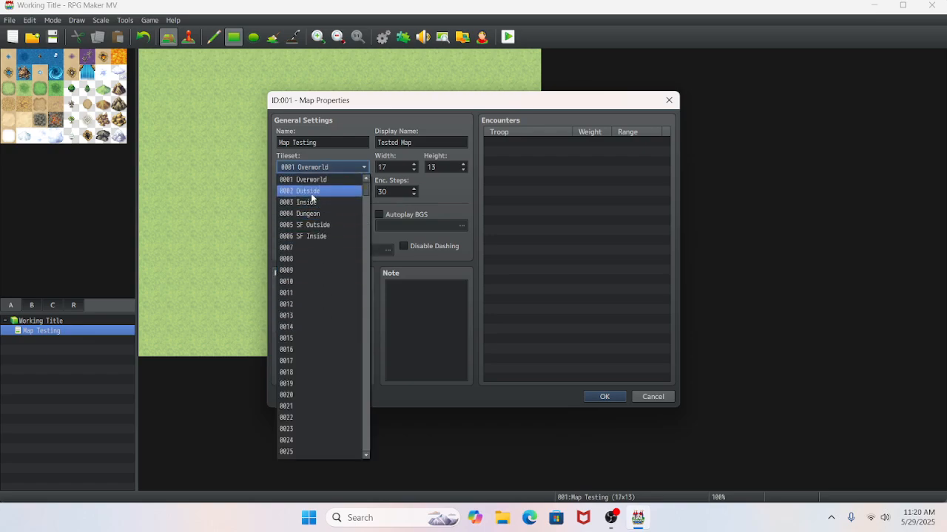
{"action": "left_click", "coordinate": [311, 192]}
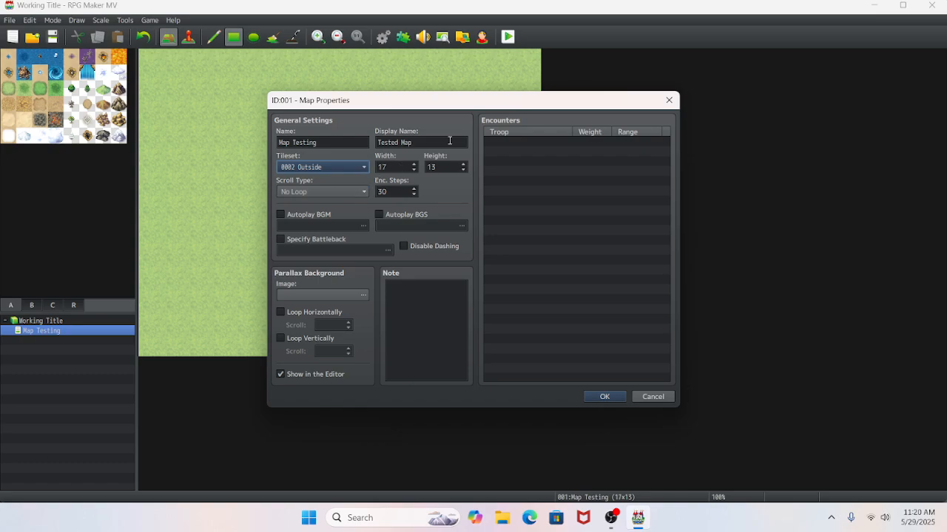
{"action": "left_click_drag", "start_coordinate": [453, 106], "coordinate": [608, 129]}
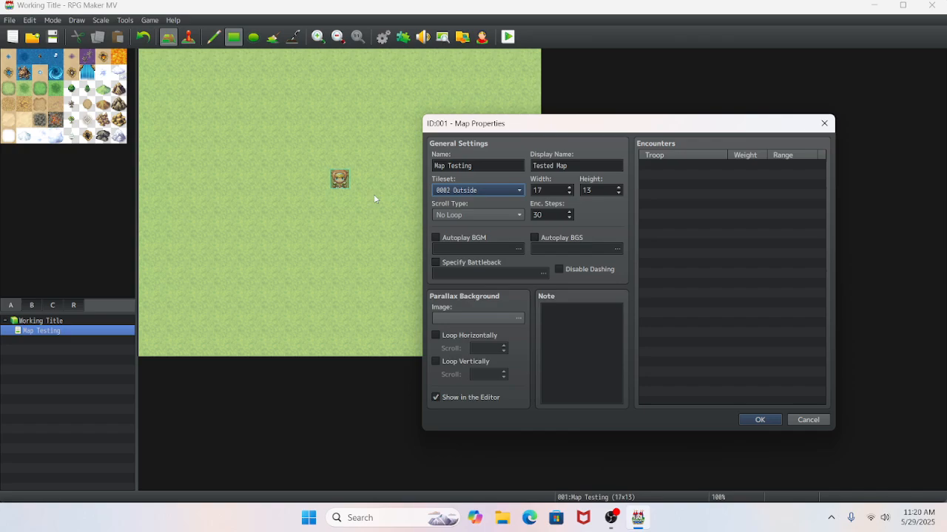
{"action": "left_click", "coordinate": [444, 215]}
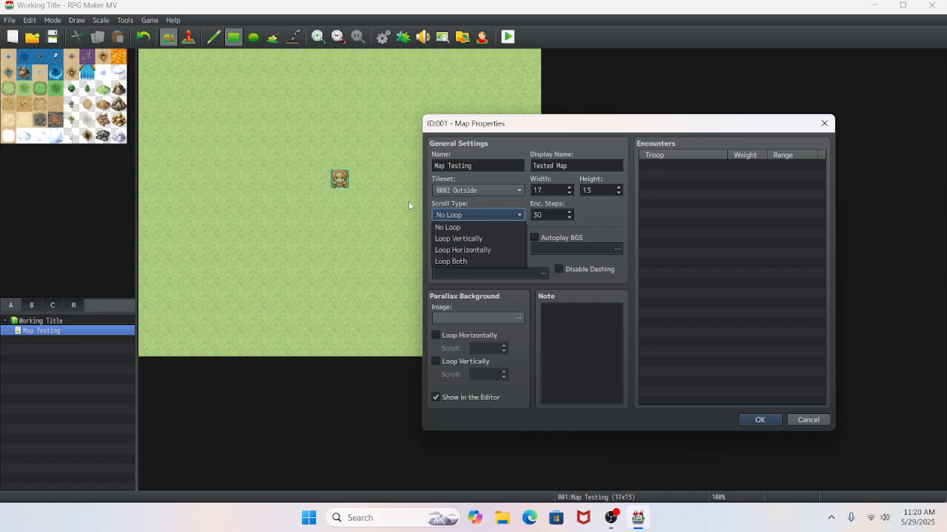
{"action": "left_click", "coordinate": [451, 227]}
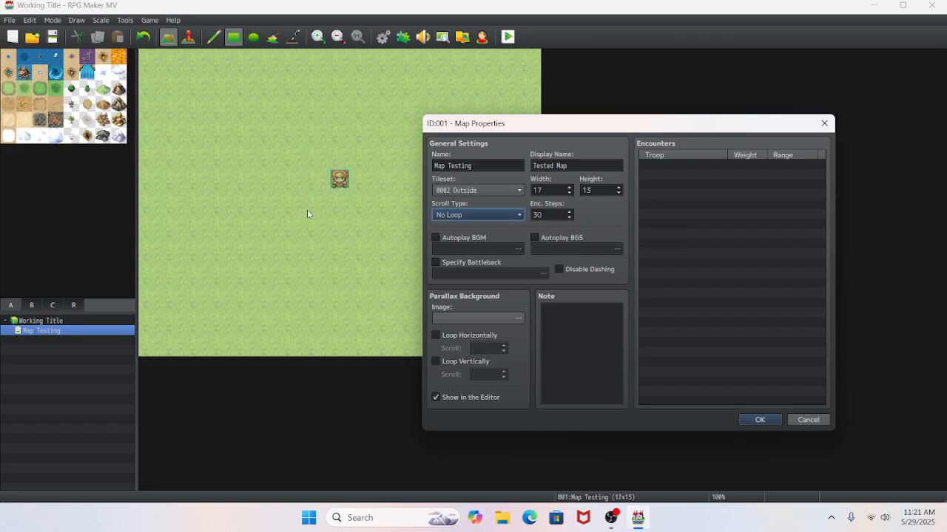
- Try Autoplay BGM and Autoplay BGS, browse the background sound choices without picking one, and disable both options
{"action": "left_click", "coordinate": [466, 238]}
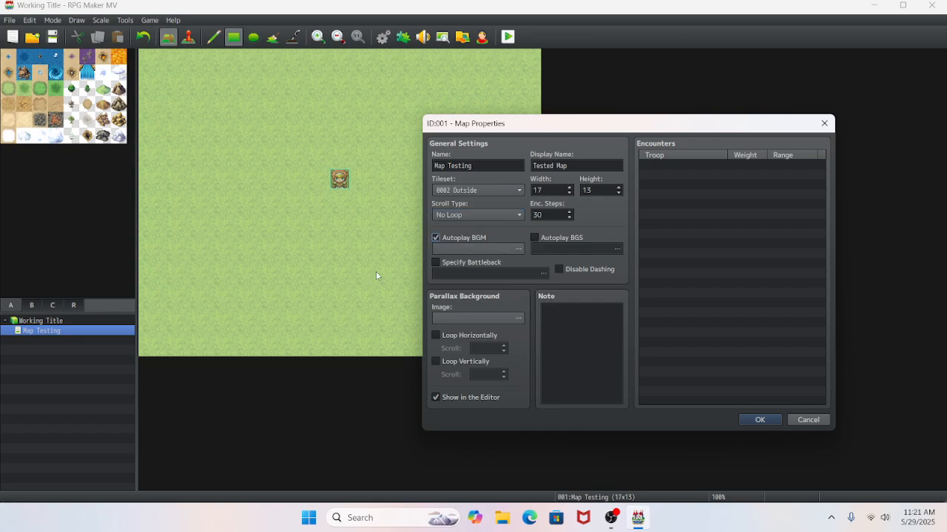
{"action": "left_click", "coordinate": [580, 238]}
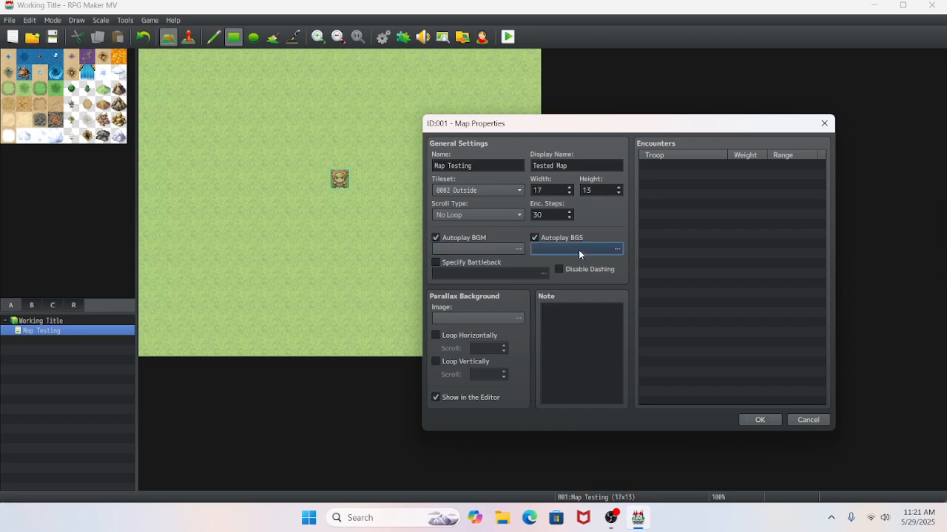
{"action": "left_click", "coordinate": [579, 250]}
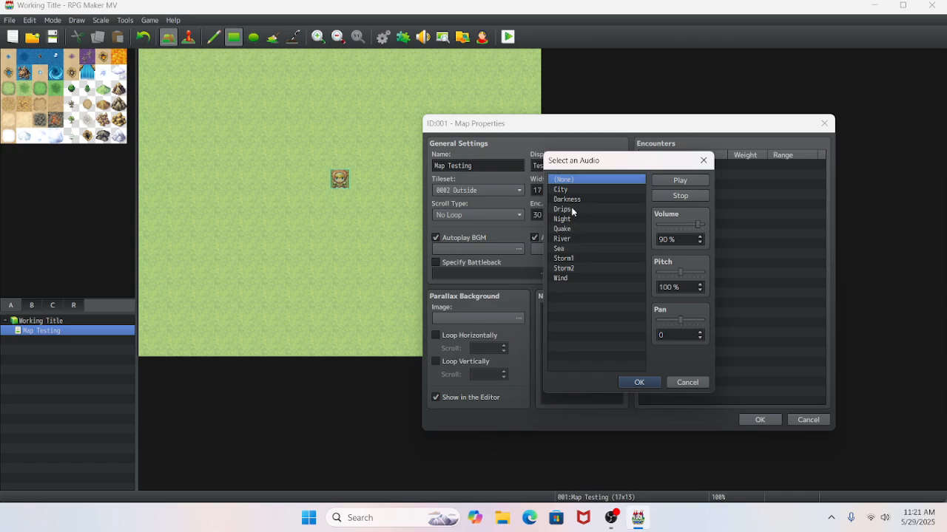
{"action": "left_click", "coordinate": [674, 380]}
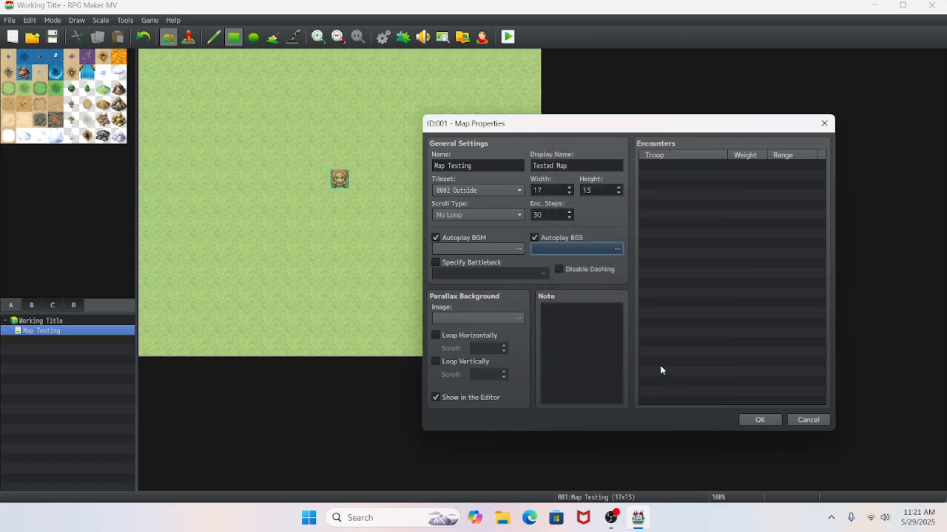
{"action": "left_click", "coordinate": [532, 239]}
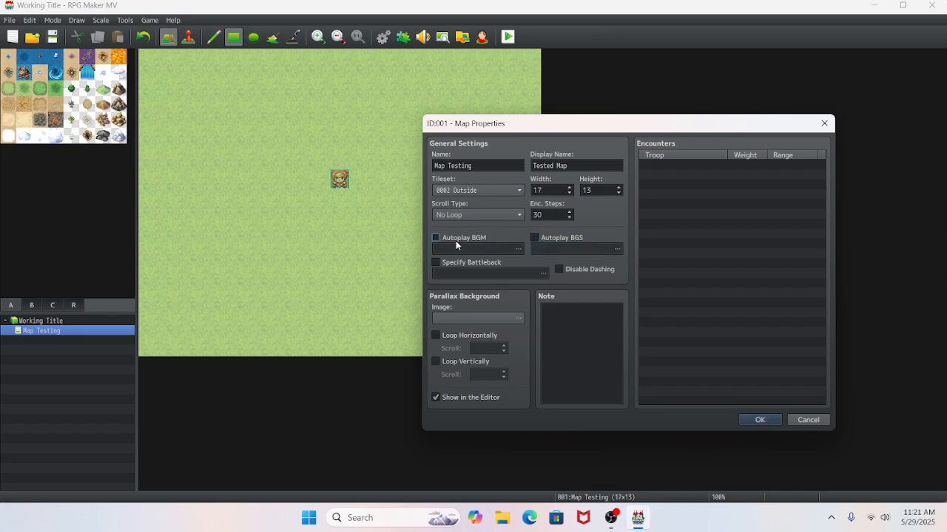
- Try Dungeon1 as the map's autoplay background music, preview it, and disable Autoplay BGM
{"action": "left_click", "coordinate": [474, 249]}
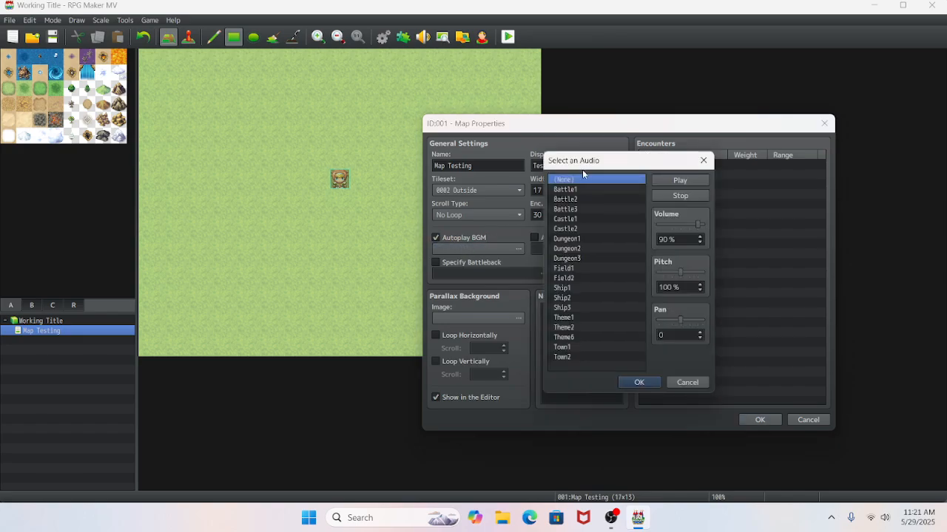
{"action": "left_click", "coordinate": [587, 241]}
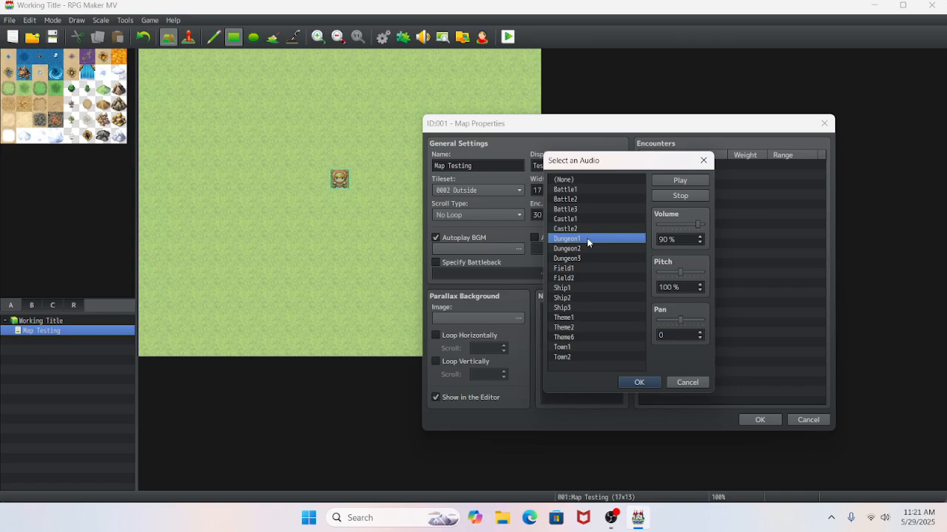
{"action": "left_click", "coordinate": [665, 180]}
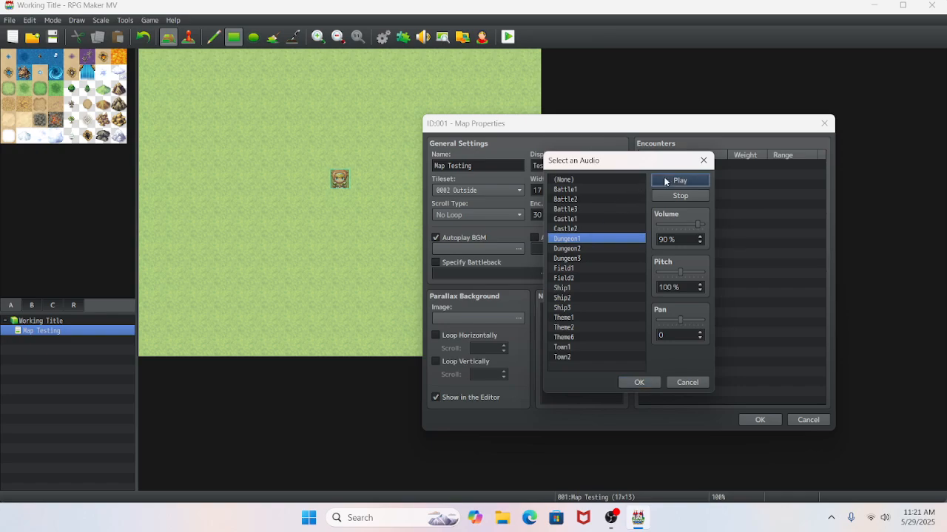
{"action": "left_click", "coordinate": [639, 383]}
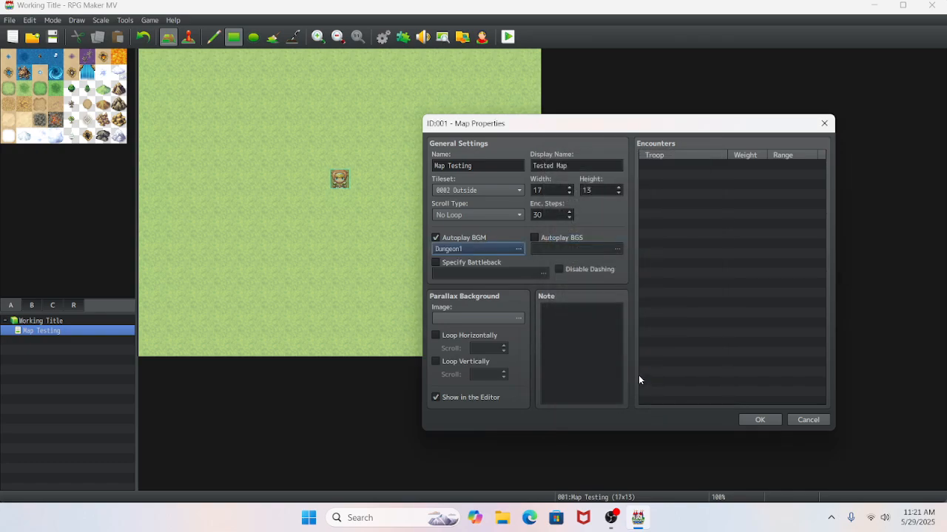
{"action": "double_click", "coordinate": [507, 249]}
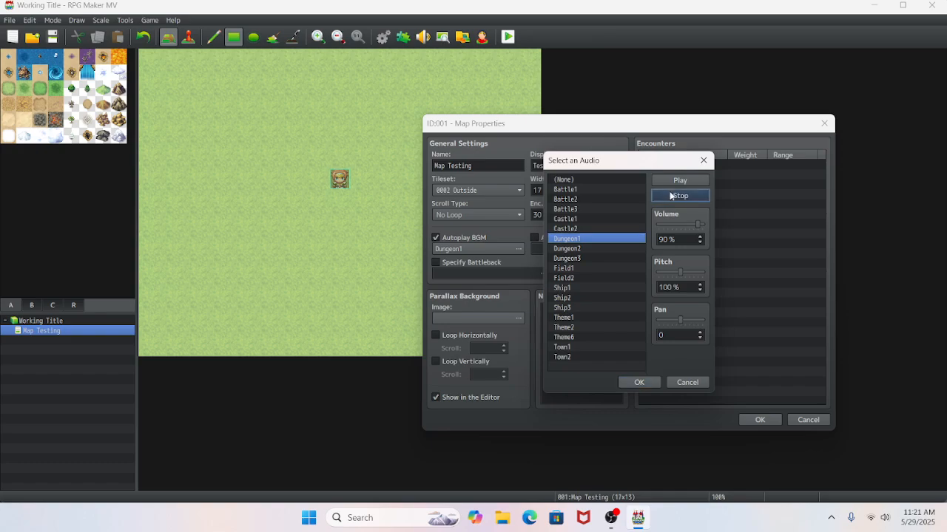
{"action": "left_click", "coordinate": [629, 383]}
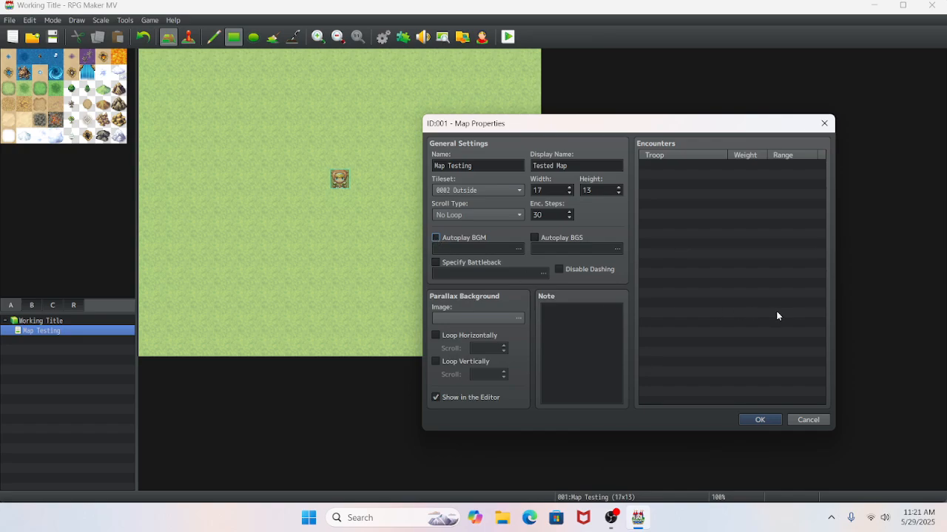
- Preview several parallax background images, such as Ocean2, SeaofClouds, DarkSpace1 and BlueSky, and leave the map's image at (None)
{"action": "left_click", "coordinate": [518, 319]}
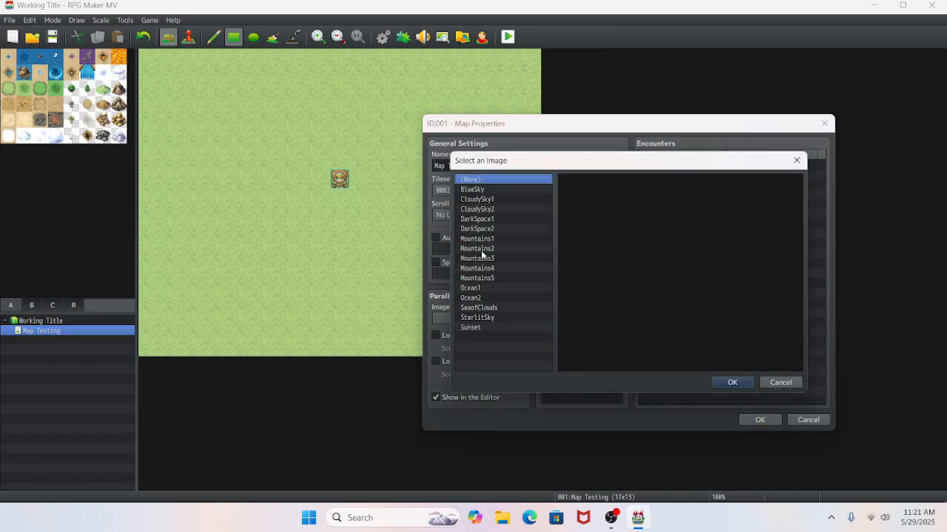
{"action": "left_click", "coordinate": [472, 298]}
{"action": "left_click", "coordinate": [477, 317]}
{"action": "left_click", "coordinate": [479, 308]}
{"action": "left_click", "coordinate": [477, 249]}
{"action": "left_click", "coordinate": [477, 190]}
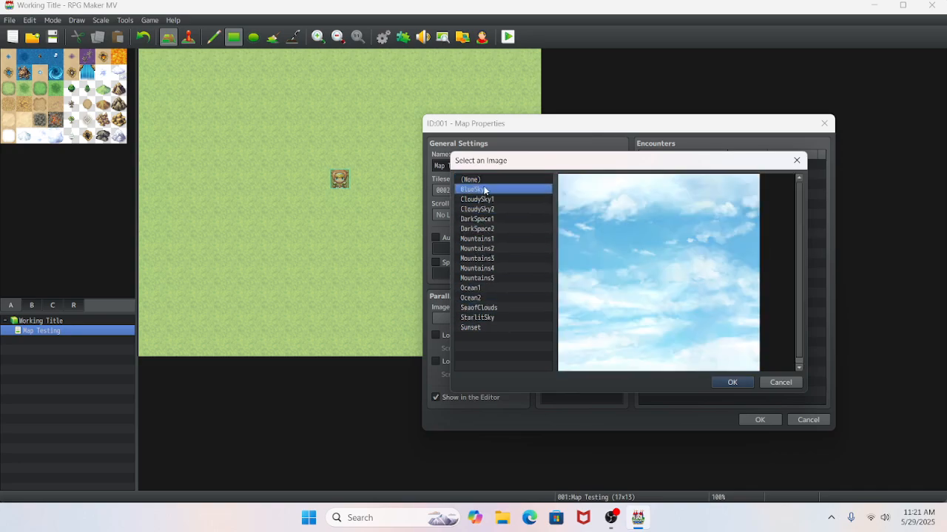
{"action": "left_click", "coordinate": [481, 180]}
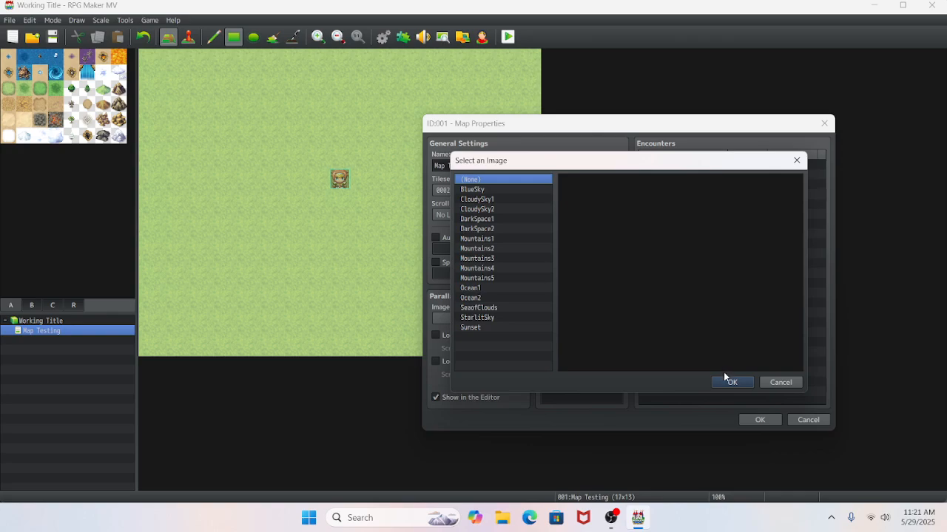
{"action": "left_click", "coordinate": [510, 278]}
{"action": "left_click", "coordinate": [477, 228]}
{"action": "left_click", "coordinate": [477, 219]}
{"action": "left_click", "coordinate": [475, 189]}
{"action": "left_click", "coordinate": [474, 180]}
{"action": "left_click", "coordinate": [729, 382]}
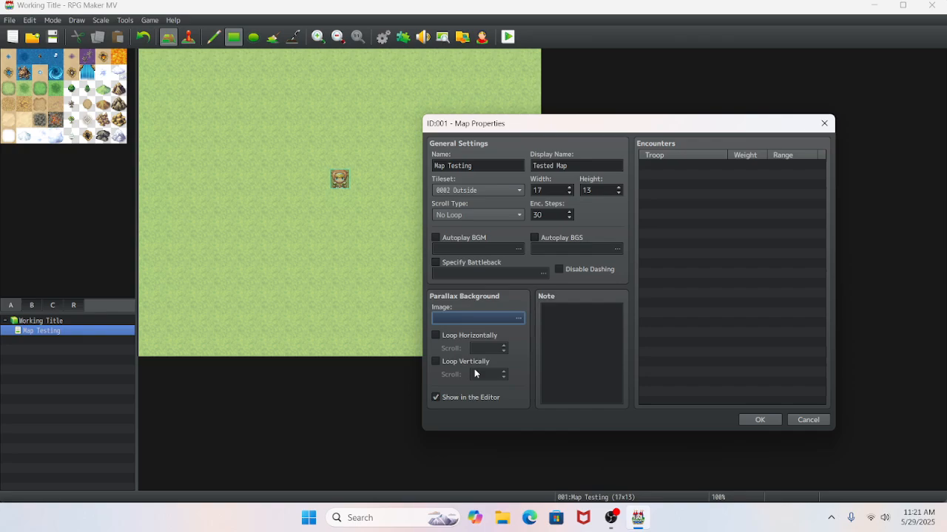
- Enter "Testing Game Maps." as the map's note
{"action": "left_click", "coordinate": [578, 343]}
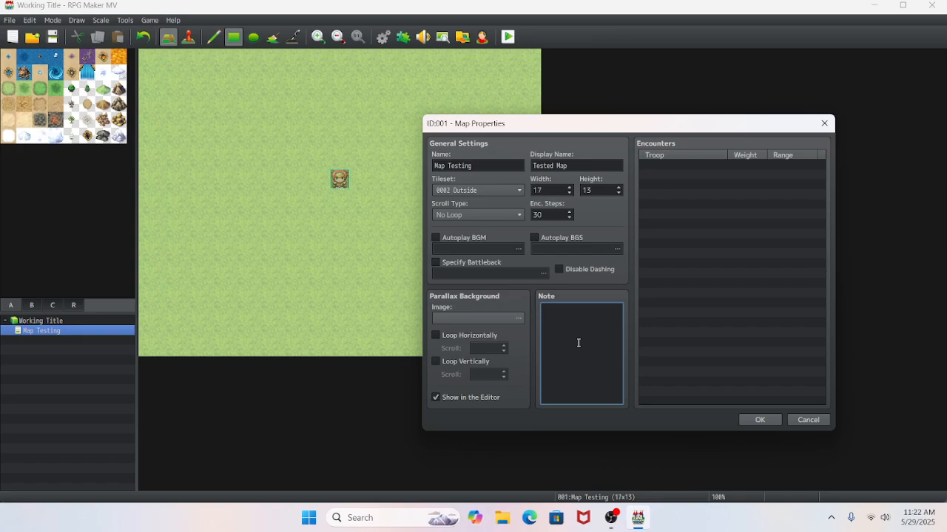
{"action": "type", "text": "Testing Game Maps."}
- Start a new random encounter for the map and review the troop choices, keeping 0001 Bat*2
{"action": "left_click", "coordinate": [647, 169]}
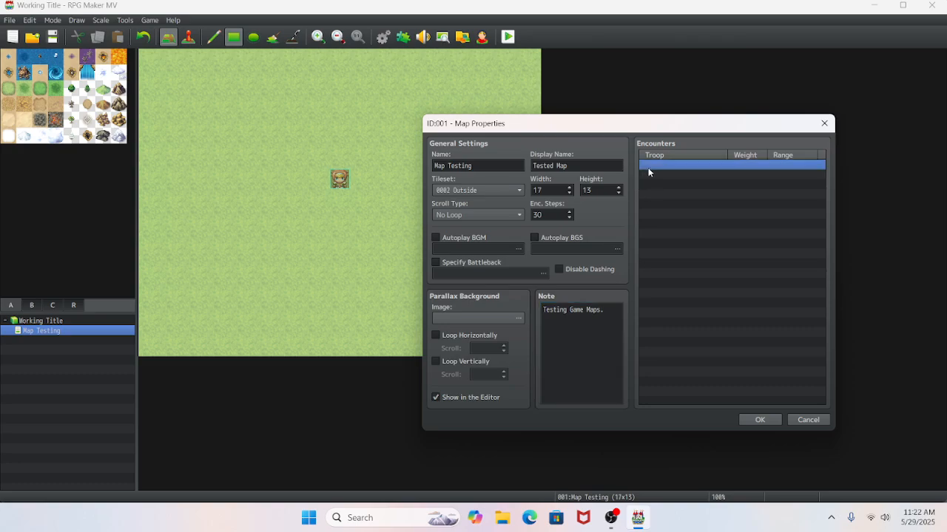
{"action": "right_click", "coordinate": [648, 166]}
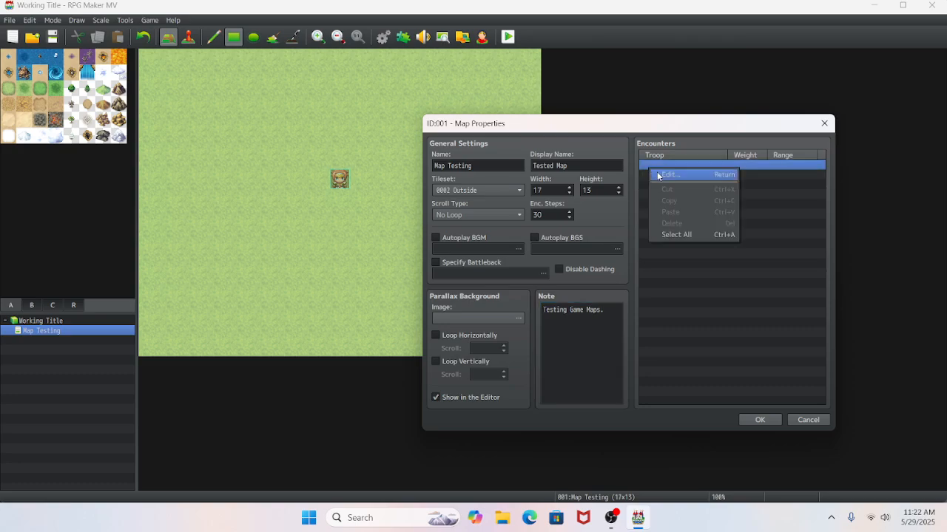
{"action": "left_click", "coordinate": [657, 174]}
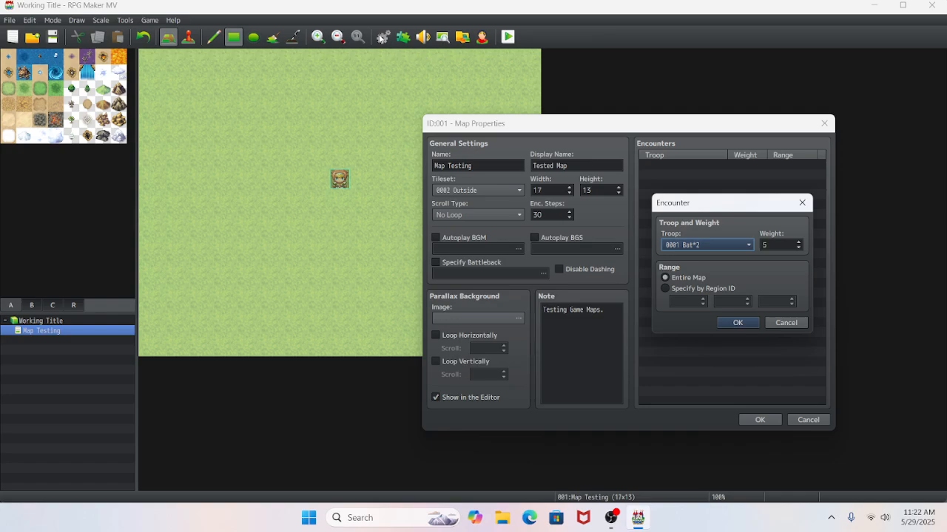
{"action": "left_click", "coordinate": [710, 245]}
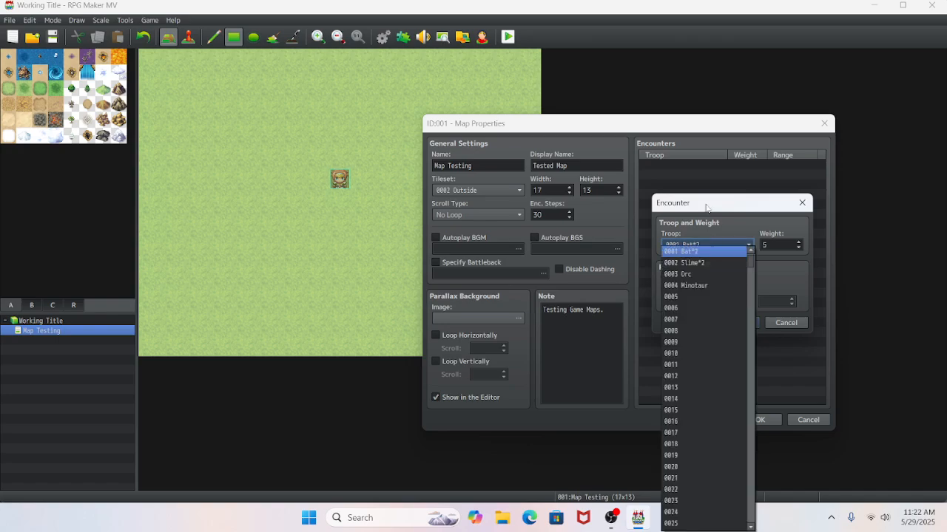
{"action": "left_click", "coordinate": [702, 252]}
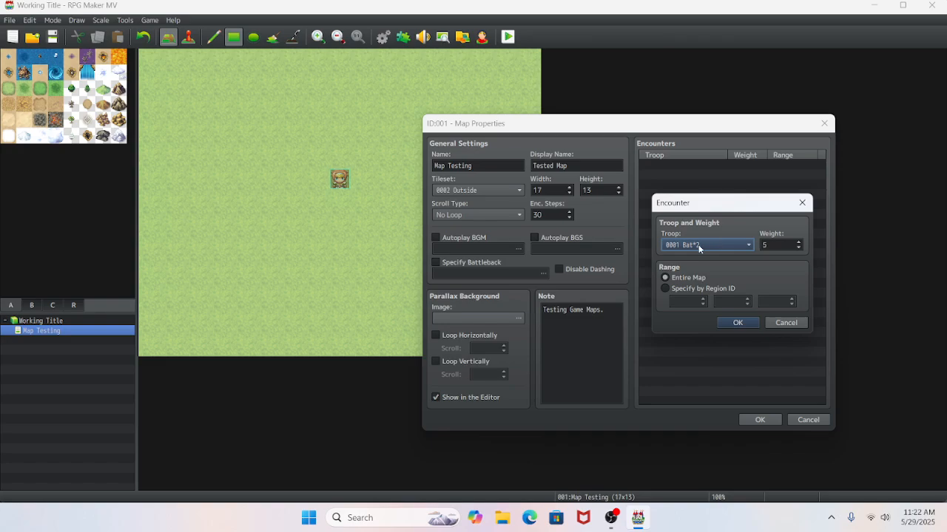
{"action": "left_click", "coordinate": [702, 246]}
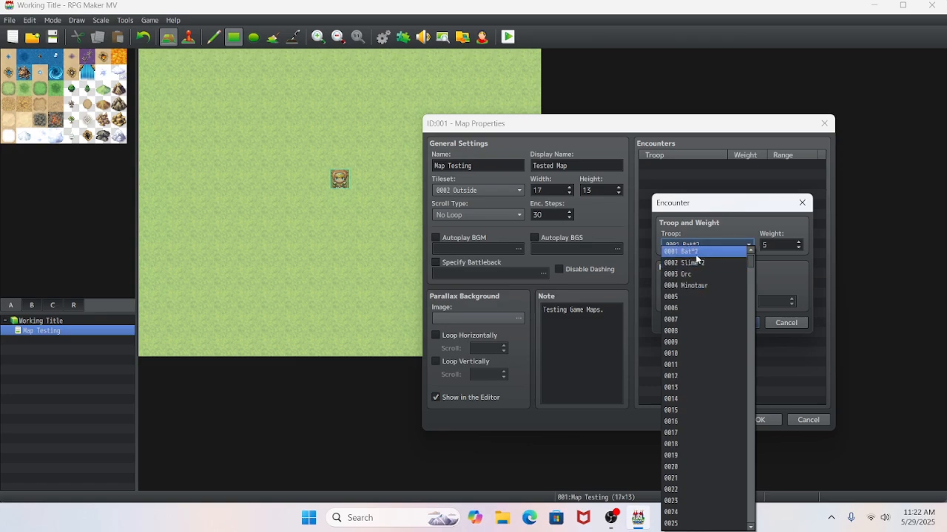
{"action": "left_click", "coordinate": [696, 256]}
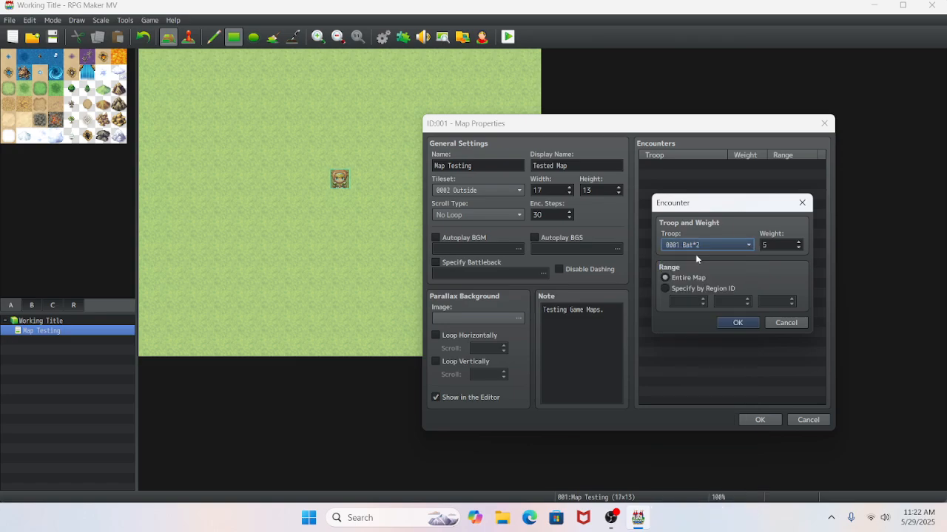
- Try the encounter's weight and its Entire Map and Specify by Region ID ranges, and discard the encounter
{"action": "double_click", "coordinate": [769, 246]}
{"action": "type", "text": "2"}
{"action": "left_click", "coordinate": [665, 288]}
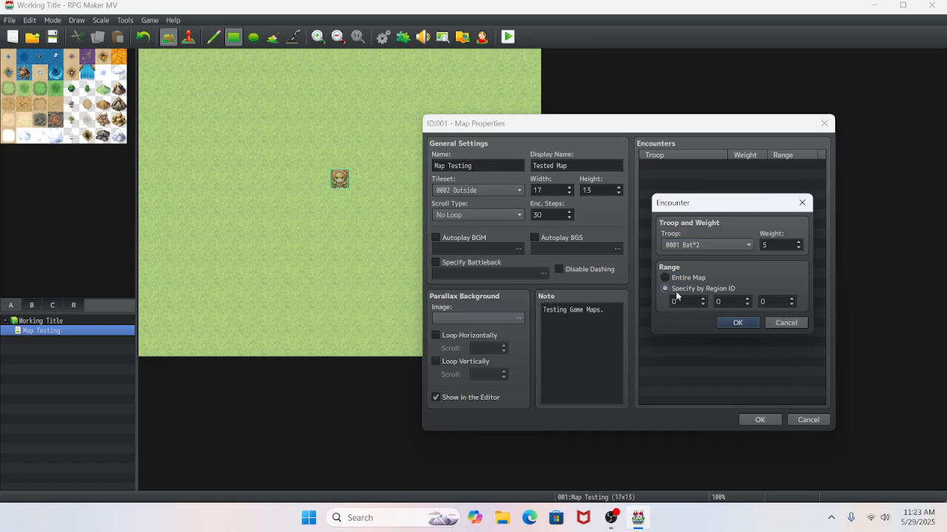
{"action": "left_click", "coordinate": [663, 277]}
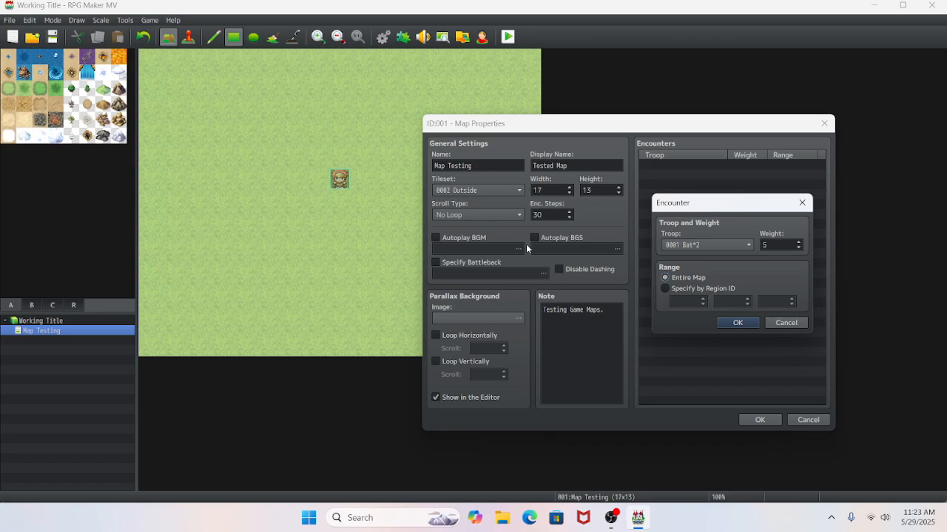
{"action": "left_click", "coordinate": [664, 288]}
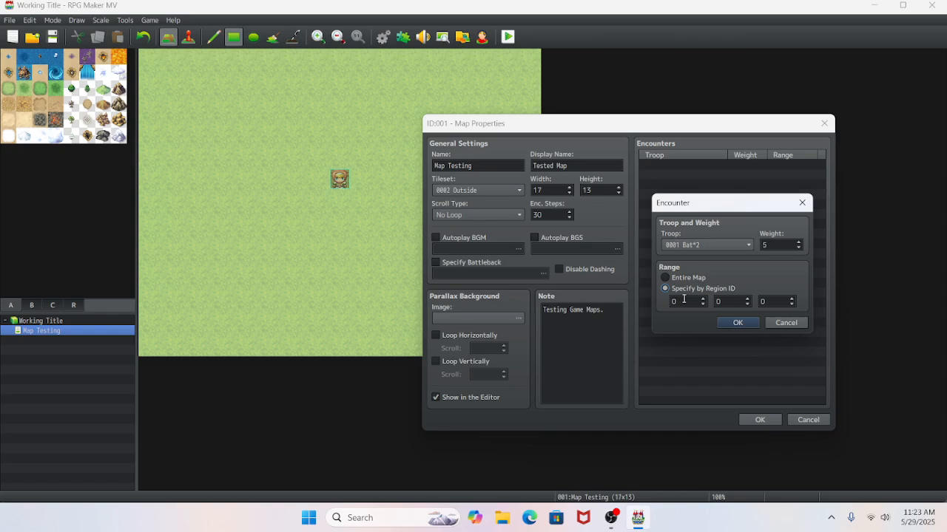
{"action": "left_click", "coordinate": [772, 325]}
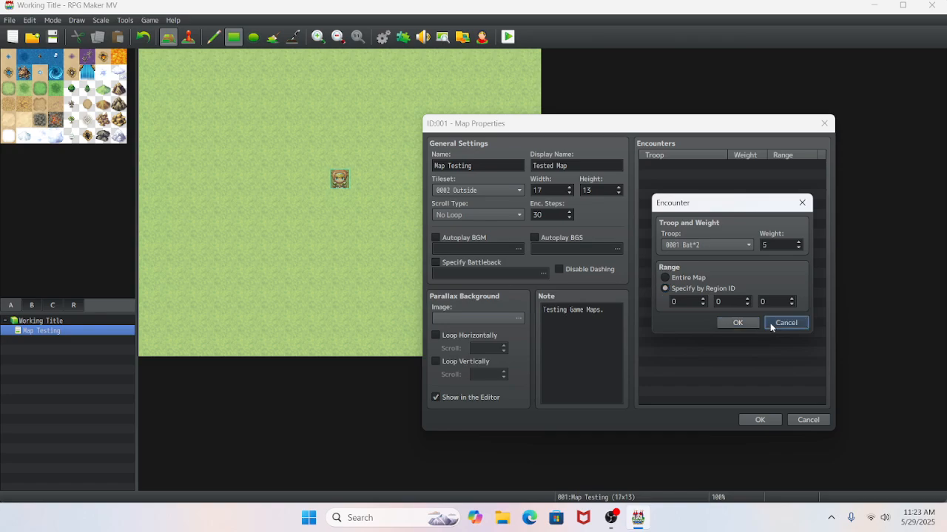
- Apply the changes made to the Map Testing map's properties
{"action": "left_click", "coordinate": [746, 423]}
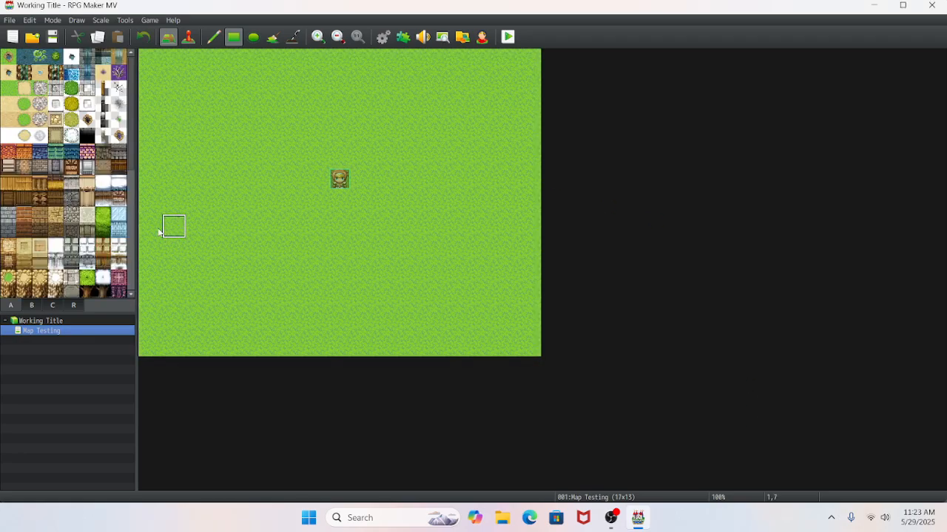
- Paint region ID 1 along the map's outer edge and a ring of region ID 2 one tile inside it
{"action": "left_click", "coordinate": [75, 304]}
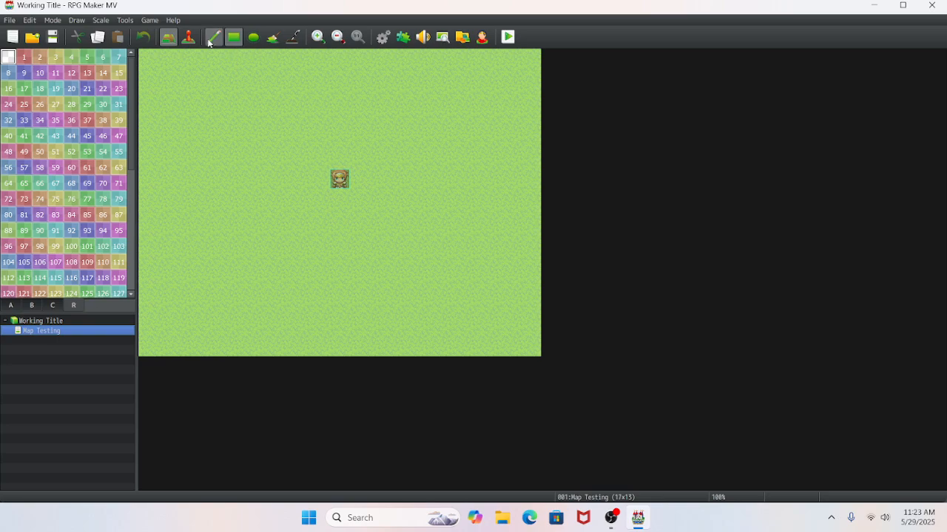
{"action": "left_click", "coordinate": [24, 57]}
{"action": "mouse_move", "coordinate": [150, 61]}
{"action": "left_mouse_down"}
{"action": "mouse_move", "coordinate": [234, 73]}
{"action": "mouse_move", "coordinate": [528, 62]}
{"action": "mouse_move", "coordinate": [523, 342]}
{"action": "mouse_move", "coordinate": [138, 344]}
{"action": "mouse_move", "coordinate": [151, 84]}
{"action": "left_mouse_up"}
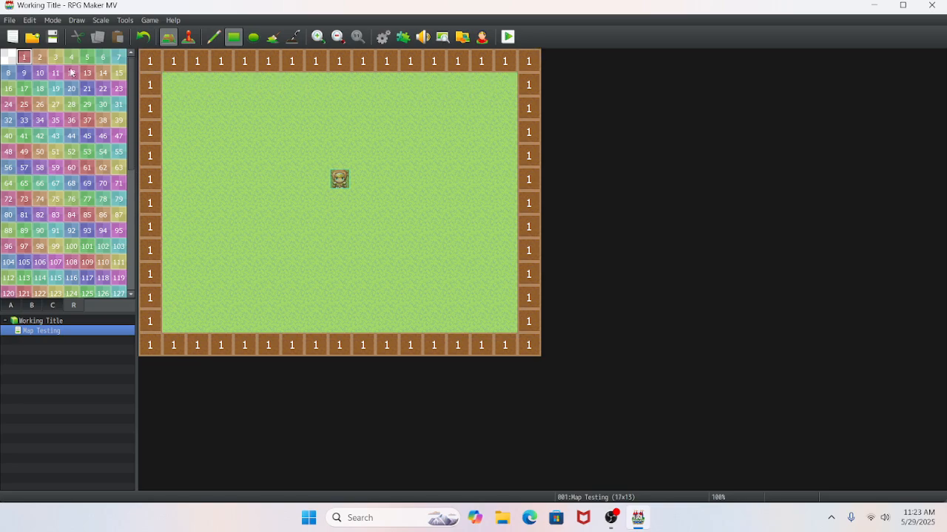
{"action": "left_click", "coordinate": [40, 57]}
{"action": "mouse_move", "coordinate": [174, 84]}
{"action": "left_mouse_down"}
{"action": "mouse_move", "coordinate": [496, 93]}
{"action": "mouse_move", "coordinate": [507, 339]}
{"action": "mouse_move", "coordinate": [176, 321]}
{"action": "mouse_move", "coordinate": [153, 151]}
{"action": "mouse_move", "coordinate": [153, 106]}
{"action": "mouse_move", "coordinate": [168, 108]}
{"action": "left_mouse_up"}
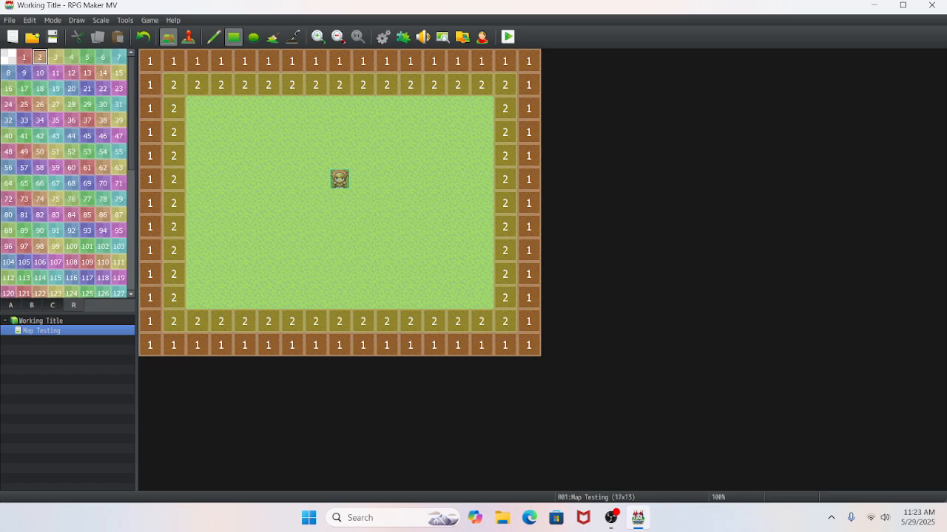
{"action": "left_click", "coordinate": [9, 60]}
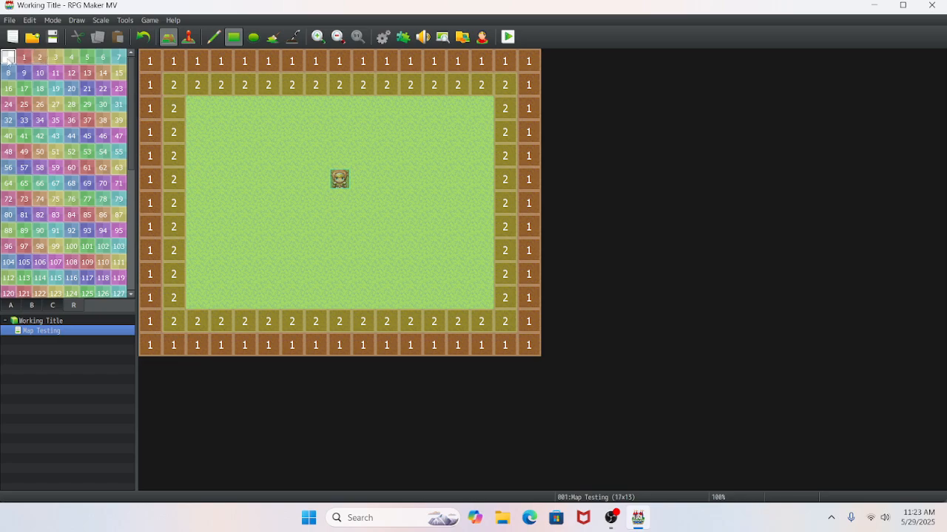
- Paint a Dirt (Meadow) path across the upper map, with a branch running down and over to the map's left edge
{"action": "left_click", "coordinate": [11, 305]}
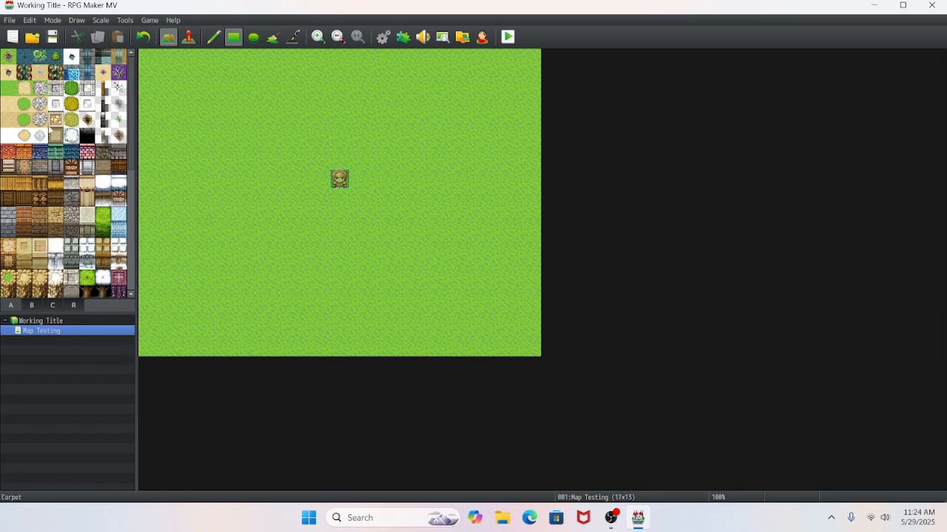
{"action": "left_click", "coordinate": [21, 92]}
{"action": "mouse_move", "coordinate": [146, 131]}
{"action": "left_mouse_down"}
{"action": "mouse_move", "coordinate": [277, 136]}
{"action": "mouse_move", "coordinate": [244, 156]}
{"action": "mouse_move", "coordinate": [547, 153]}
{"action": "left_mouse_up"}
{"action": "mouse_move", "coordinate": [411, 177]}
{"action": "left_mouse_down"}
{"action": "mouse_move", "coordinate": [412, 345]}
{"action": "mouse_move", "coordinate": [407, 321]}
{"action": "mouse_move", "coordinate": [145, 321]}
{"action": "left_mouse_up"}
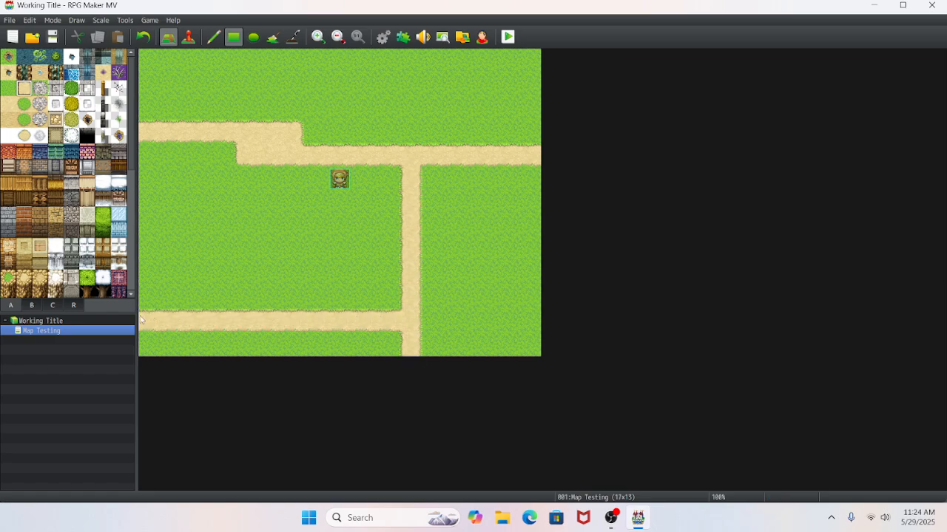
- Repave the upper path across the map with cobblestones and cover the extra width at its bend with grass
{"action": "left_click", "coordinate": [46, 96]}
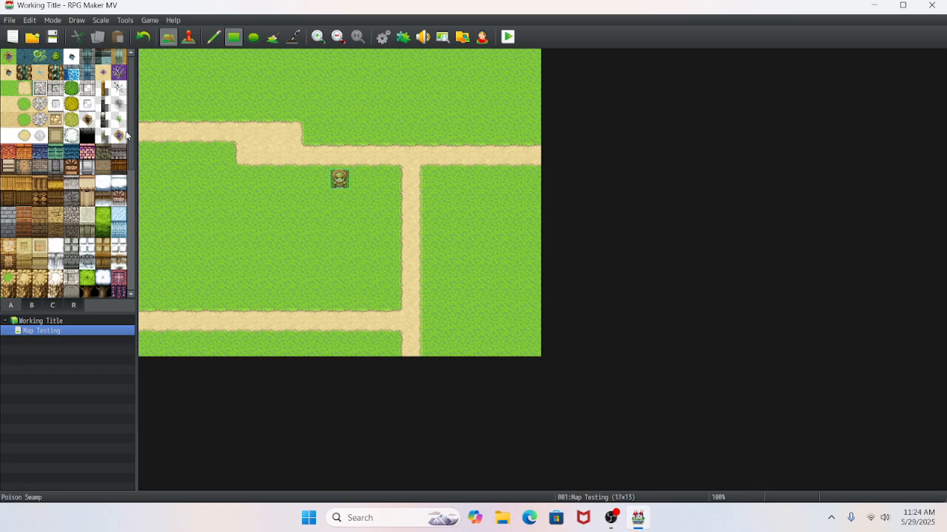
{"action": "left_click_drag", "start_coordinate": [147, 131], "coordinate": [295, 134]}
{"action": "mouse_move", "coordinate": [250, 168]}
{"action": "left_mouse_down"}
{"action": "mouse_move", "coordinate": [458, 169]}
{"action": "mouse_move", "coordinate": [524, 154]}
{"action": "left_mouse_up"}
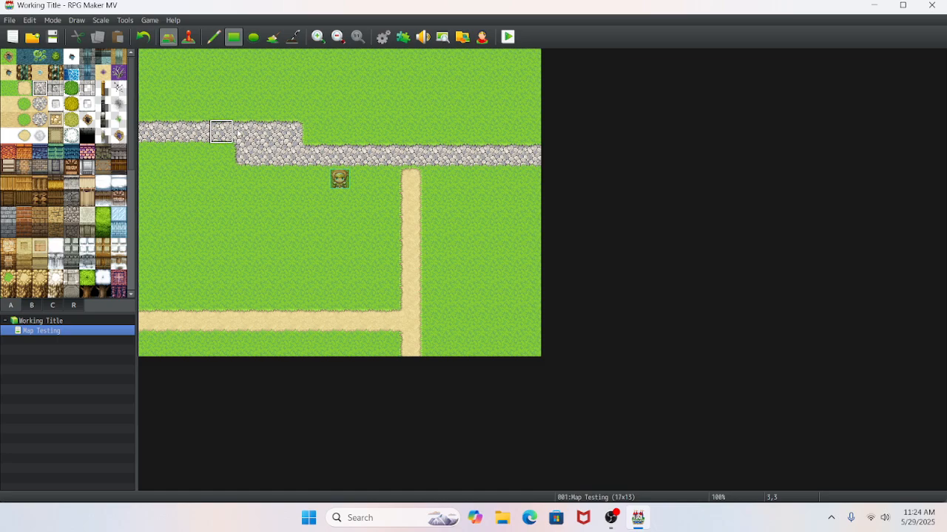
{"action": "right_click", "coordinate": [323, 116]}
{"action": "left_click_drag", "start_coordinate": [310, 133], "coordinate": [279, 133]}
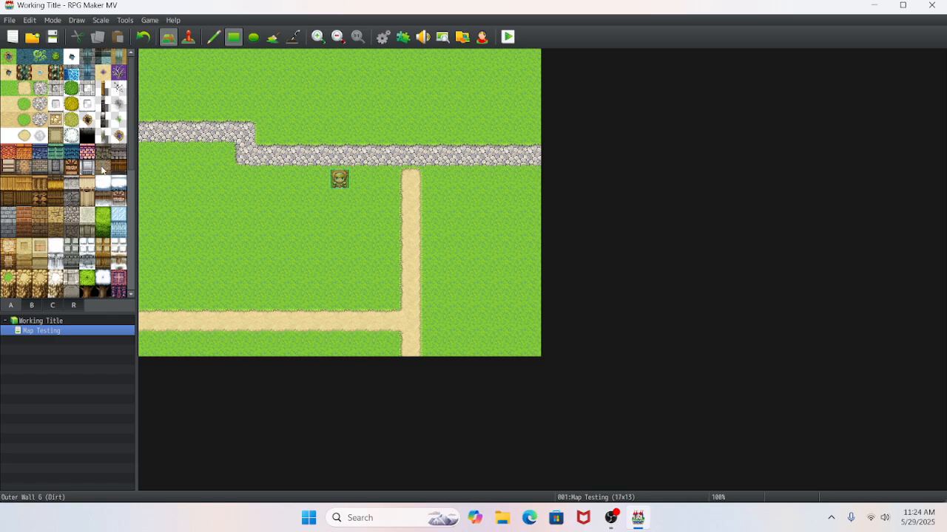
- Build a house above the cobblestone path: a plaster outer wall five tiles wide and two high, topped with a red tiled roof
{"action": "left_click", "coordinate": [12, 171]}
{"action": "mouse_move", "coordinate": [315, 133]}
{"action": "left_mouse_down"}
{"action": "mouse_move", "coordinate": [406, 139]}
{"action": "mouse_move", "coordinate": [408, 120]}
{"action": "left_mouse_up"}
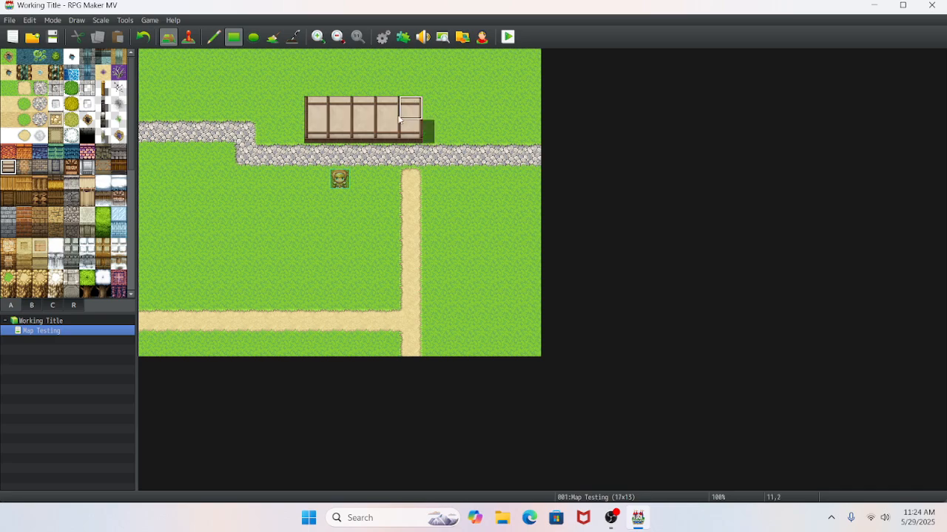
{"action": "left_click", "coordinate": [9, 154]}
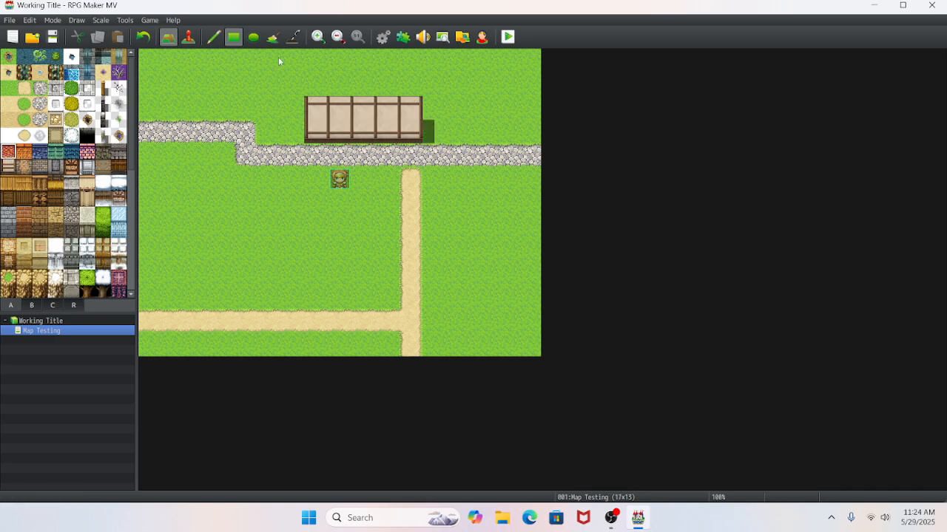
{"action": "left_click_drag", "start_coordinate": [315, 60], "coordinate": [419, 85]}
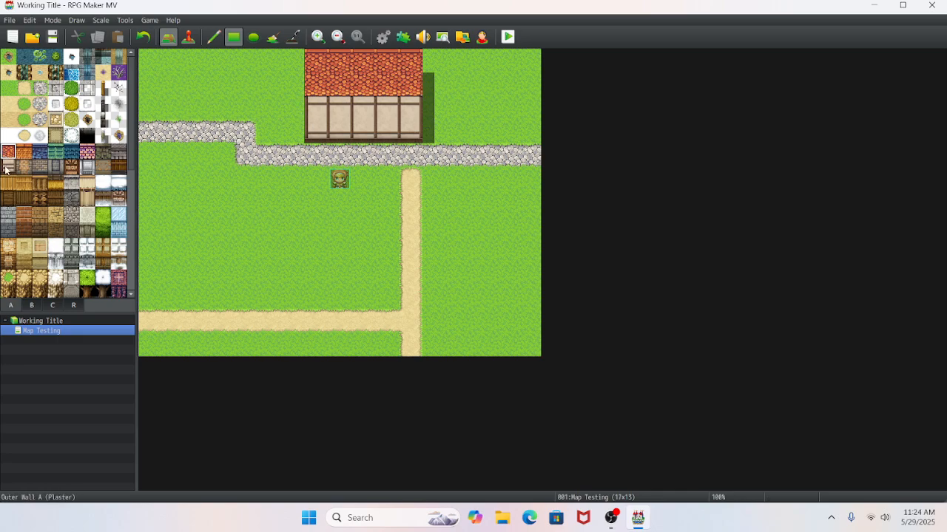
- Browse the other tile sets and place a dark doorway in the middle of the house's plaster wall
{"action": "left_click", "coordinate": [32, 307]}
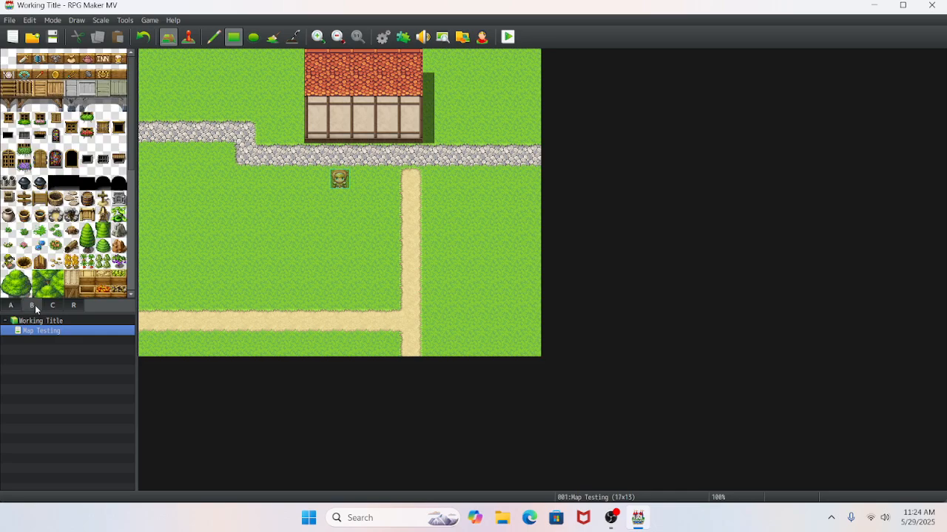
{"action": "left_click", "coordinate": [52, 307]}
{"action": "left_click", "coordinate": [73, 307]}
{"action": "left_click", "coordinate": [40, 307]}
{"action": "left_click", "coordinate": [56, 183]}
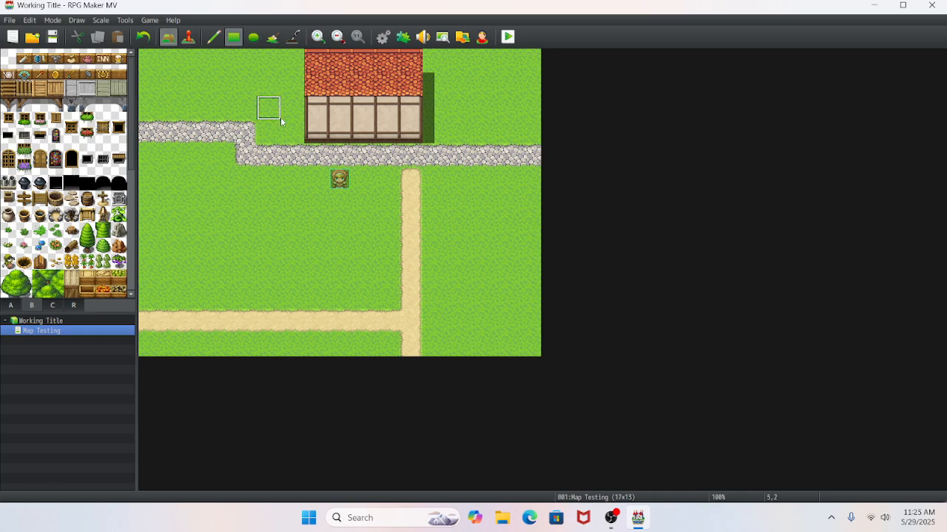
{"action": "left_click", "coordinate": [363, 130]}
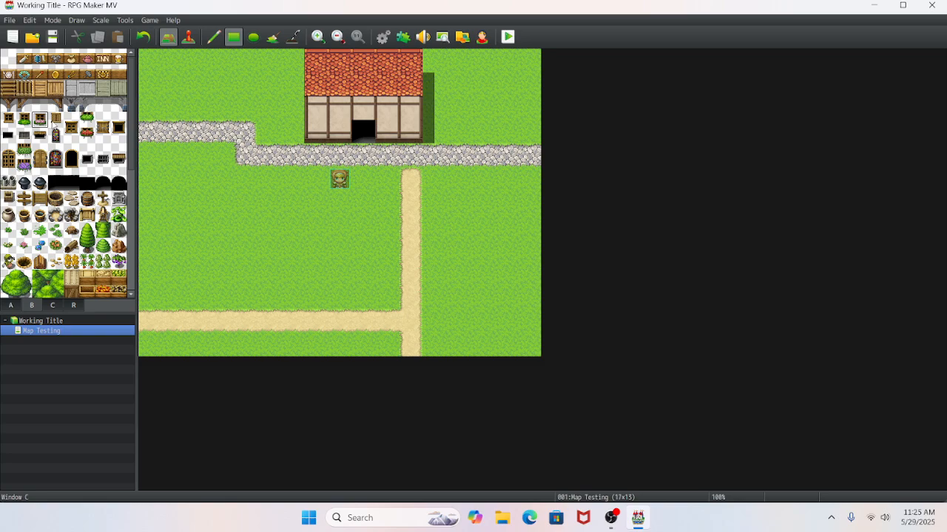
- Place flower-box windows on both sides of the doorway and the Shop Sign (Inn) above it
{"action": "left_click", "coordinate": [339, 130]}
{"action": "left_click", "coordinate": [387, 130]}
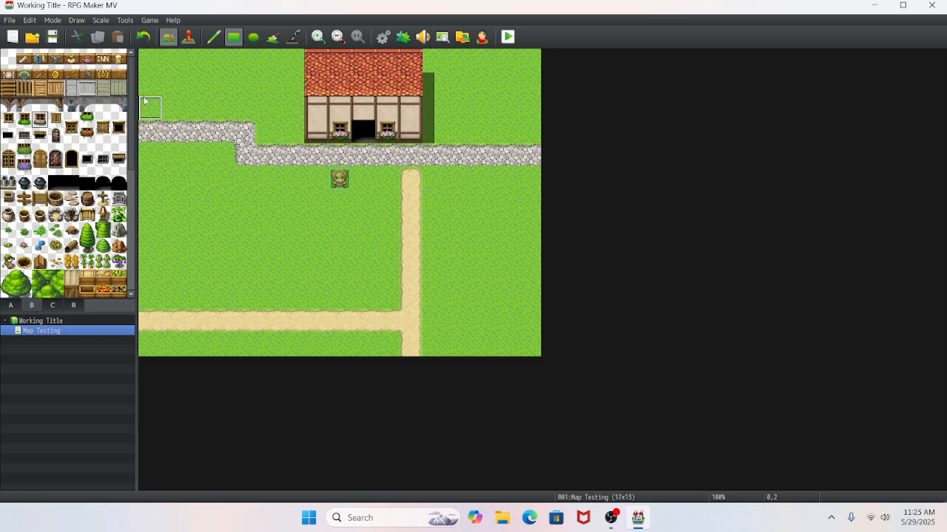
{"action": "left_click", "coordinate": [102, 58]}
{"action": "left_click", "coordinate": [363, 111]}
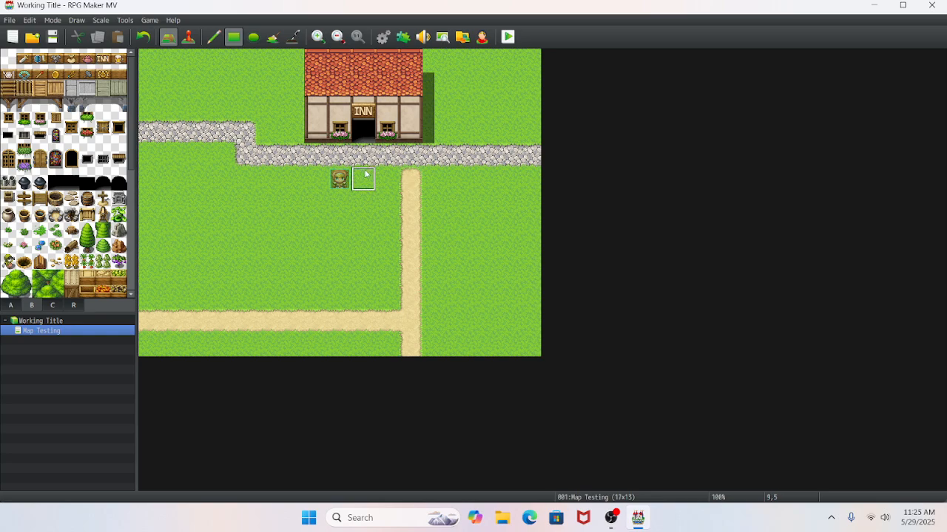
- Reroute the vertical dirt path to start below the inn's doorway, and cover its old upper section with grass
{"action": "left_click_drag", "start_coordinate": [365, 174], "coordinate": [363, 226]}
{"action": "left_click", "coordinate": [381, 229]}
{"action": "left_click_drag", "start_coordinate": [411, 179], "coordinate": [407, 205]}
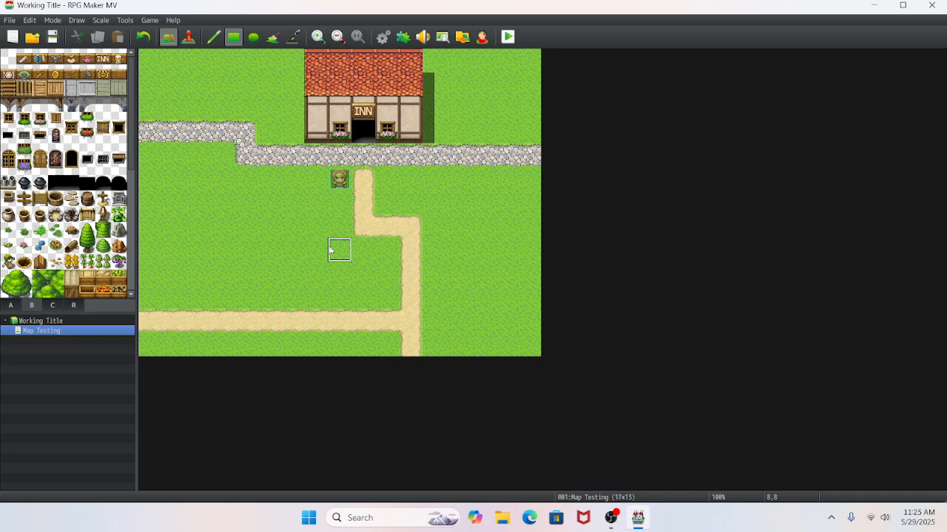
{"action": "left_click", "coordinate": [12, 307]}
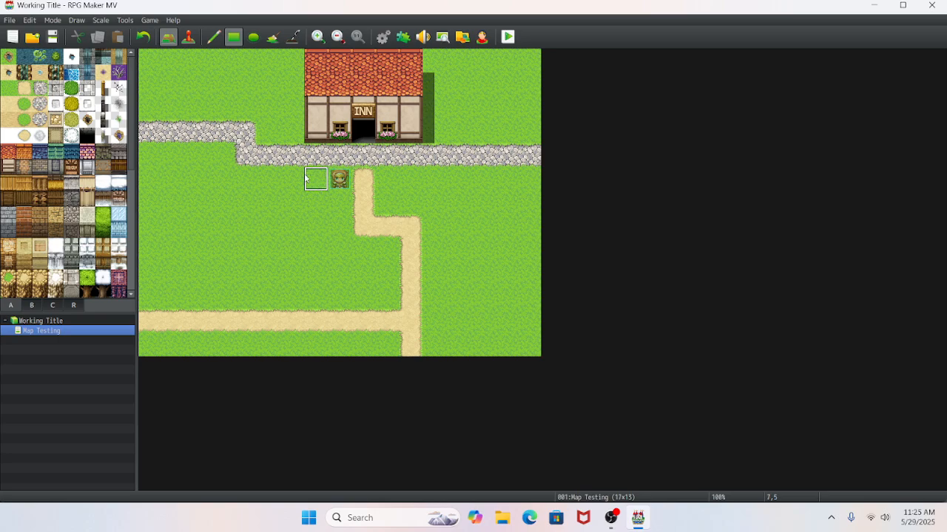
- Place three large round green trees in a staggered cluster on the west side of the inn
{"action": "left_click", "coordinate": [35, 305]}
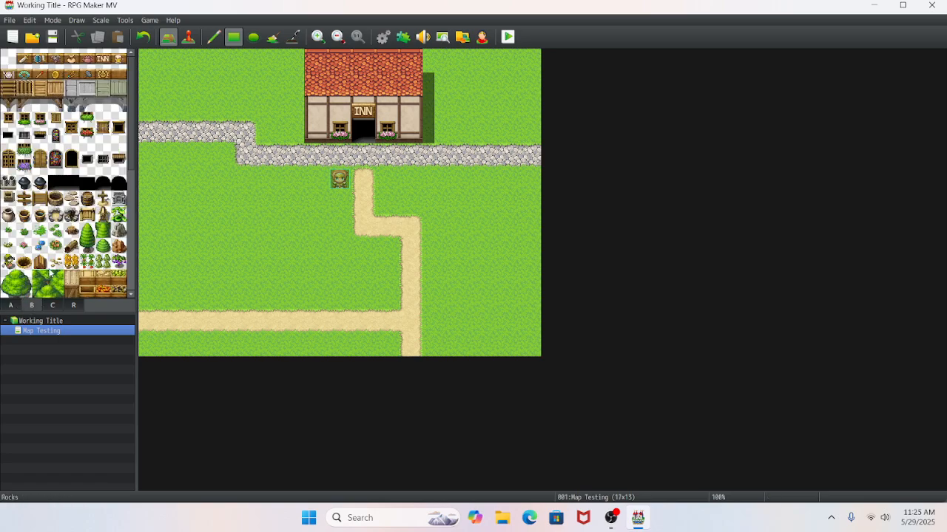
{"action": "scroll", "coordinate": [49, 273], "scroll_direction": "down", "scroll_amount": 2}
{"action": "left_click", "coordinate": [16, 254]}
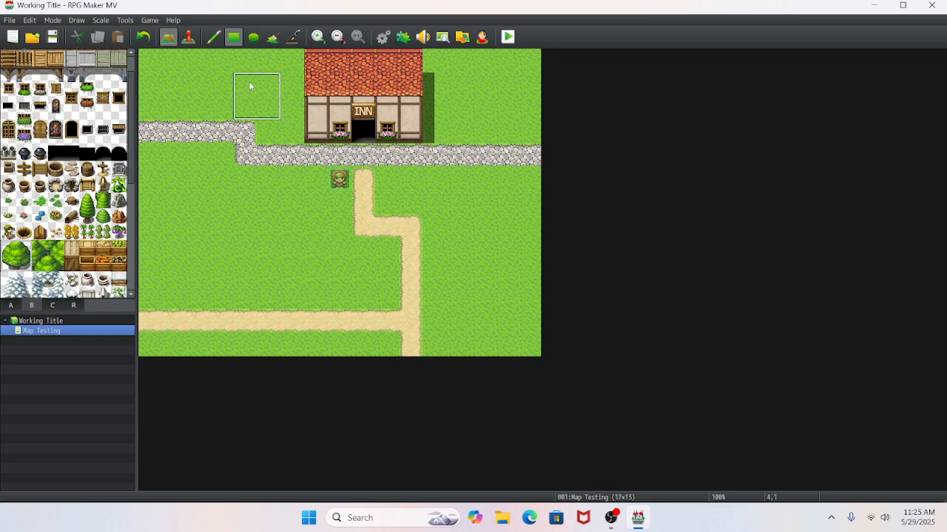
{"action": "left_click", "coordinate": [269, 62]}
{"action": "left_click", "coordinate": [274, 68]}
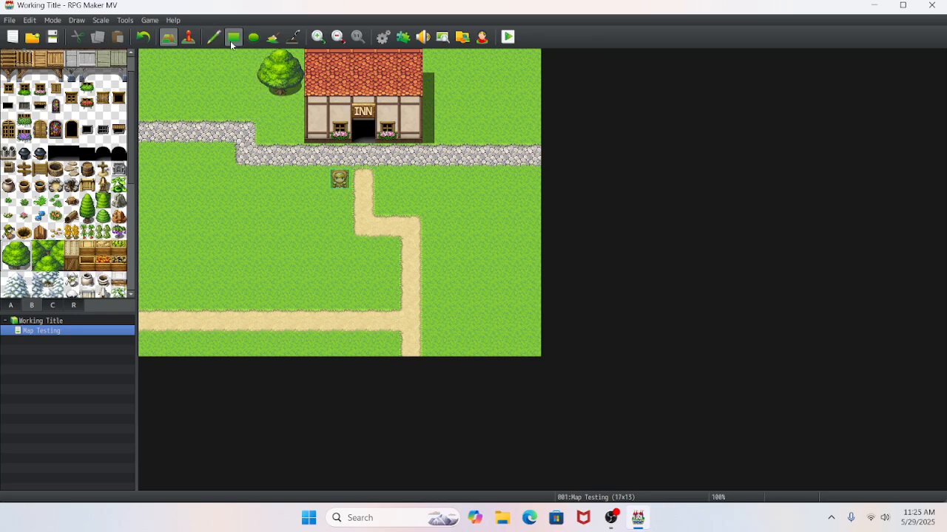
{"action": "left_click", "coordinate": [251, 82]}
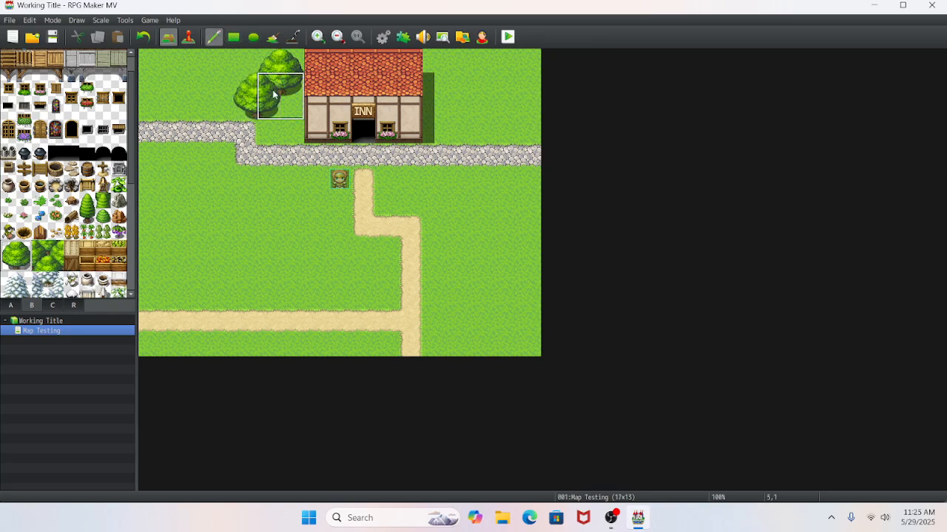
{"action": "left_click", "coordinate": [271, 108]}
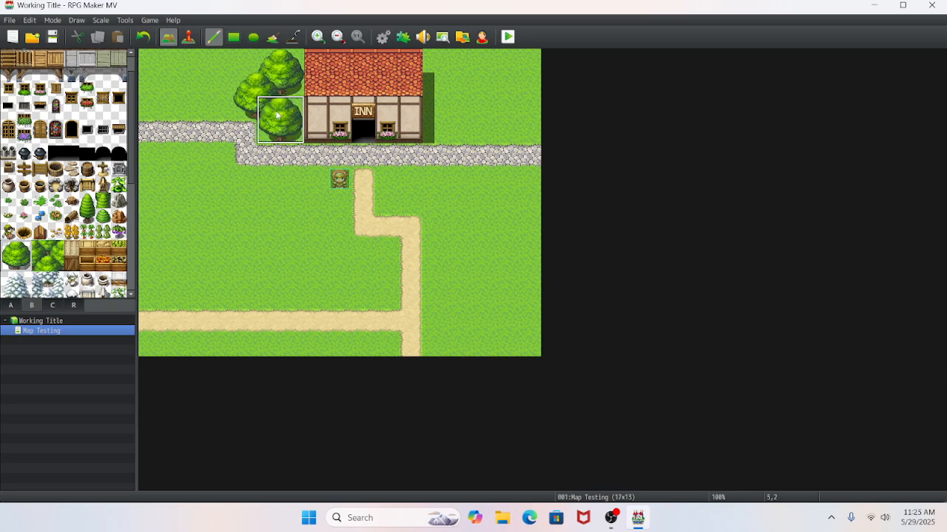
- Place four large green trees east of the inn and two more near the map's east edge below the cobblestone path
{"action": "left_click", "coordinate": [440, 65]}
{"action": "left_click", "coordinate": [458, 85]}
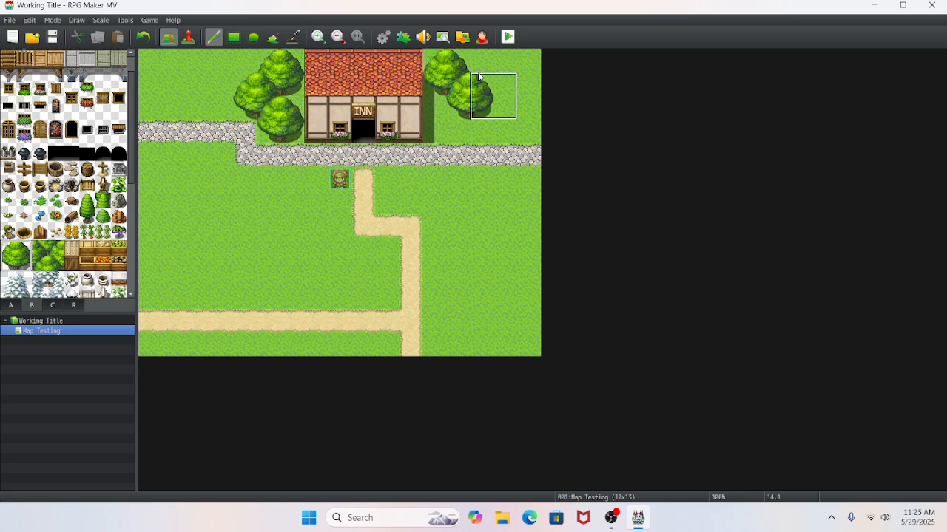
{"action": "left_click", "coordinate": [480, 85]}
{"action": "left_click", "coordinate": [148, 38]}
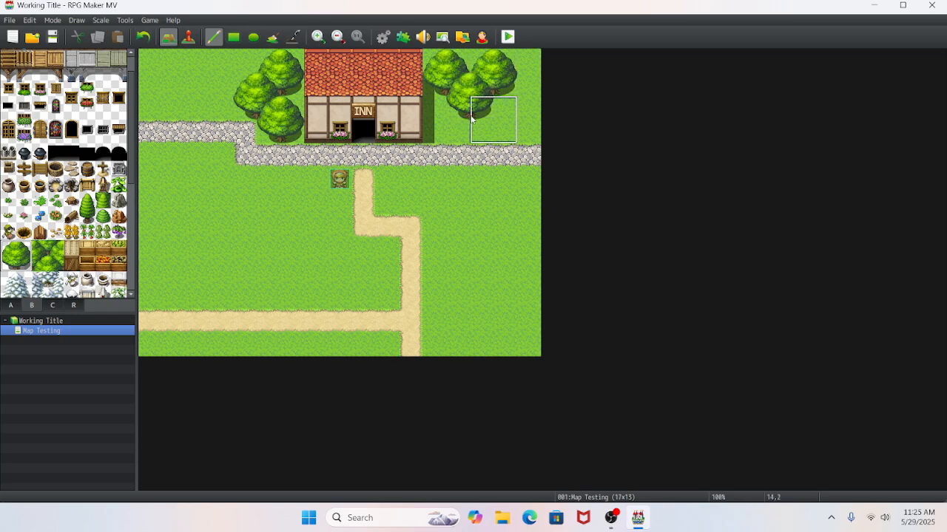
{"action": "left_click", "coordinate": [442, 114]}
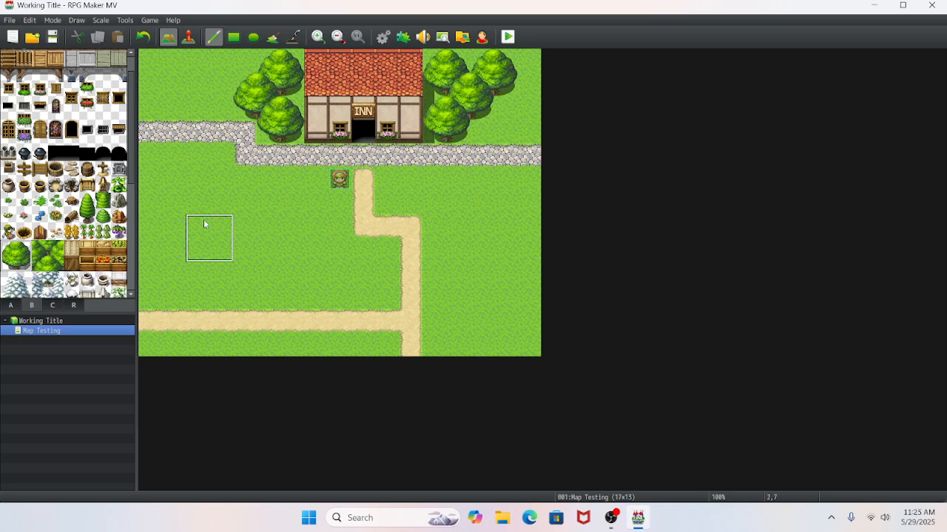
{"action": "left_click", "coordinate": [517, 190]}
{"action": "left_click", "coordinate": [492, 215]}
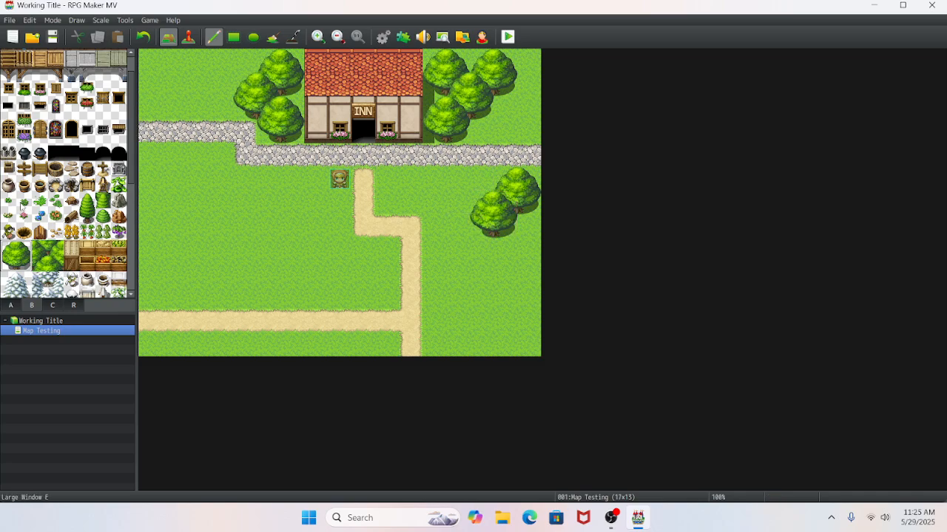
- Paint a rock-edged pond with the ellipse tool in the map's southeast corner, with a stepped western shore
{"action": "left_click", "coordinate": [13, 304]}
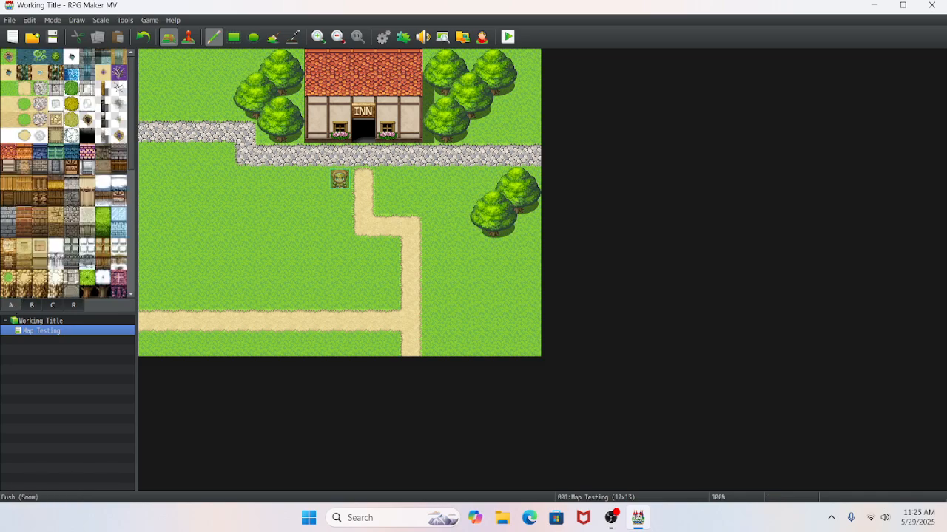
{"action": "left_click", "coordinate": [12, 60]}
{"action": "left_click", "coordinate": [254, 38]}
{"action": "mouse_move", "coordinate": [521, 272]}
{"action": "left_mouse_down"}
{"action": "mouse_move", "coordinate": [489, 325]}
{"action": "mouse_move", "coordinate": [452, 355]}
{"action": "left_mouse_up"}
{"action": "left_click_drag", "start_coordinate": [508, 329], "coordinate": [543, 353]}
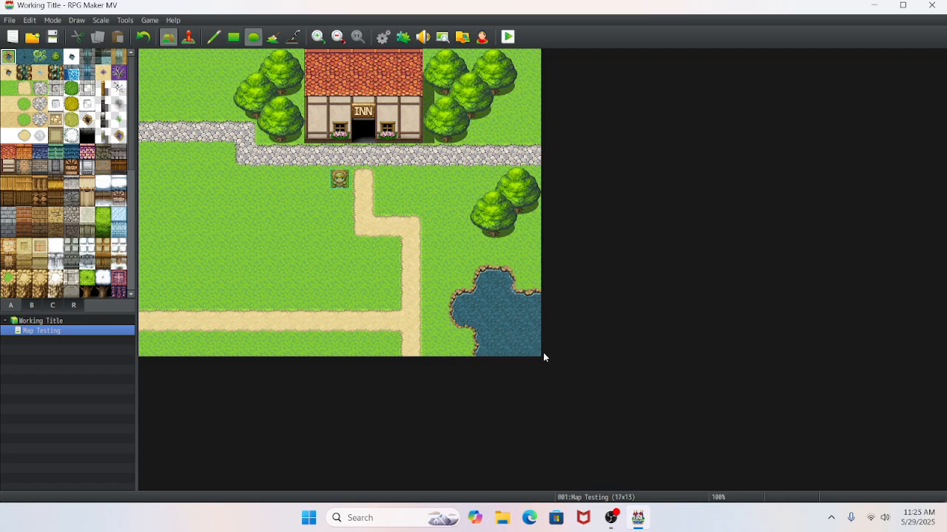
{"action": "left_click_drag", "start_coordinate": [474, 340], "coordinate": [443, 344]}
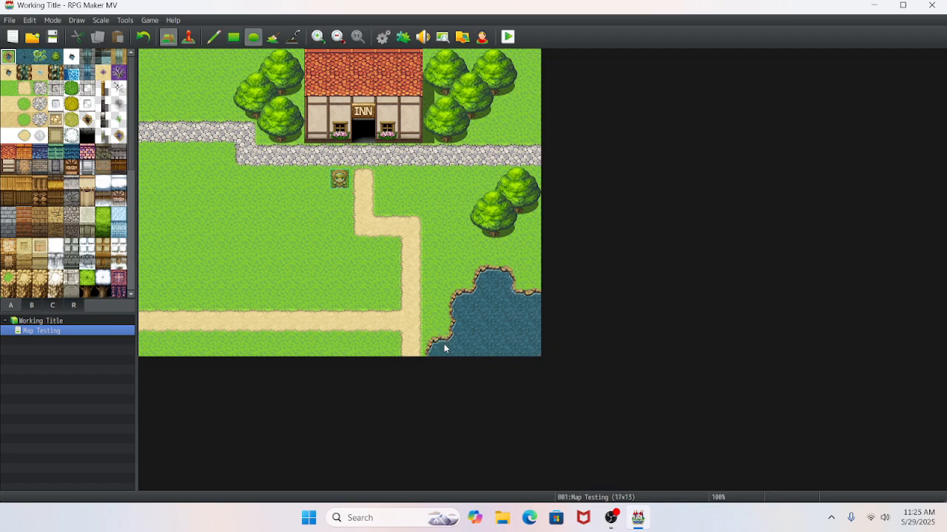
{"action": "left_click", "coordinate": [528, 284]}
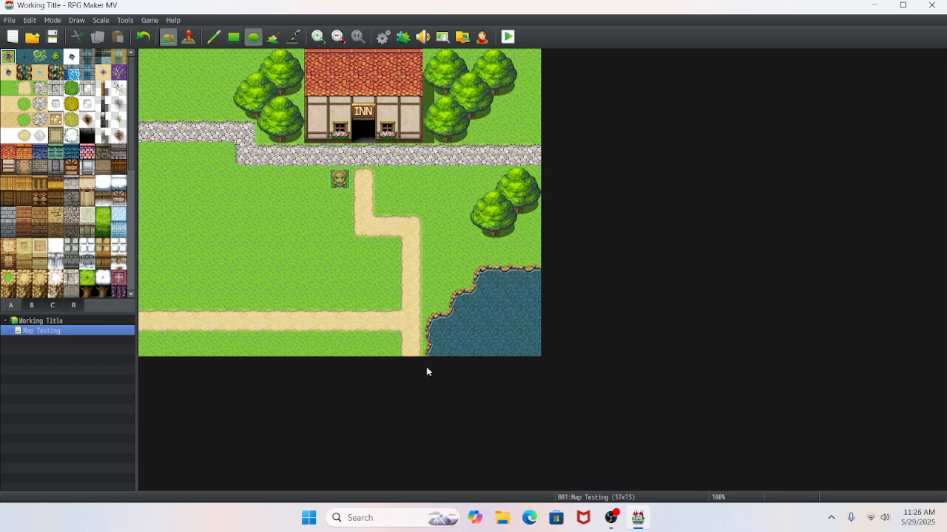
- Draw a Ledge A (Meadow) plateau four tiles wide at the west edge below the cobblestone path, with a cliff face two tiles high
{"action": "scroll", "coordinate": [59, 233], "scroll_direction": "down", "scroll_amount": 2}
{"action": "scroll", "coordinate": [59, 233], "scroll_direction": "down", "scroll_amount": 4}
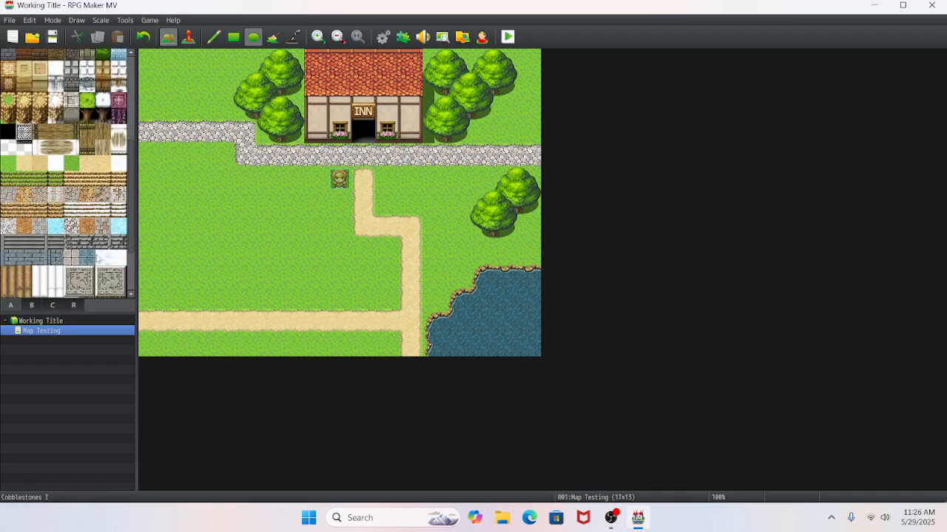
{"action": "scroll", "coordinate": [97, 256], "scroll_direction": "up", "scroll_amount": 2}
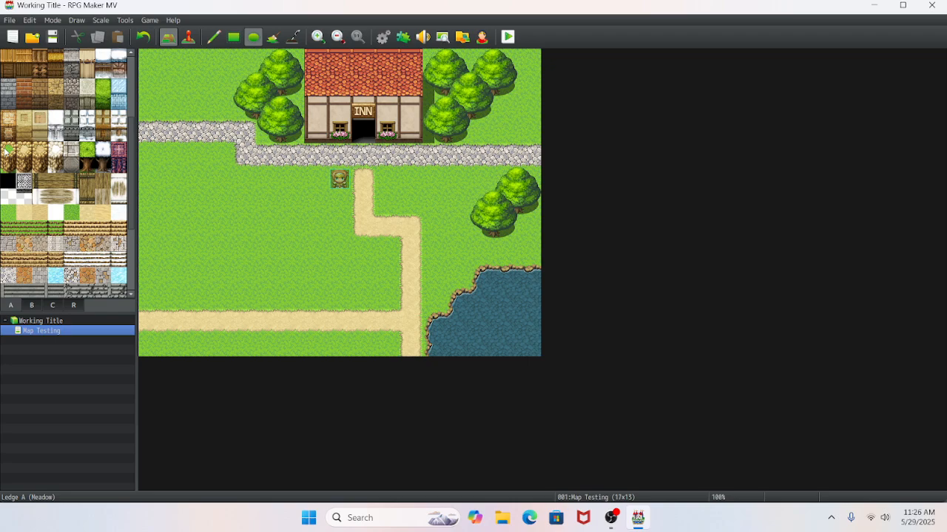
{"action": "left_click_drag", "start_coordinate": [7, 149], "coordinate": [8, 170]}
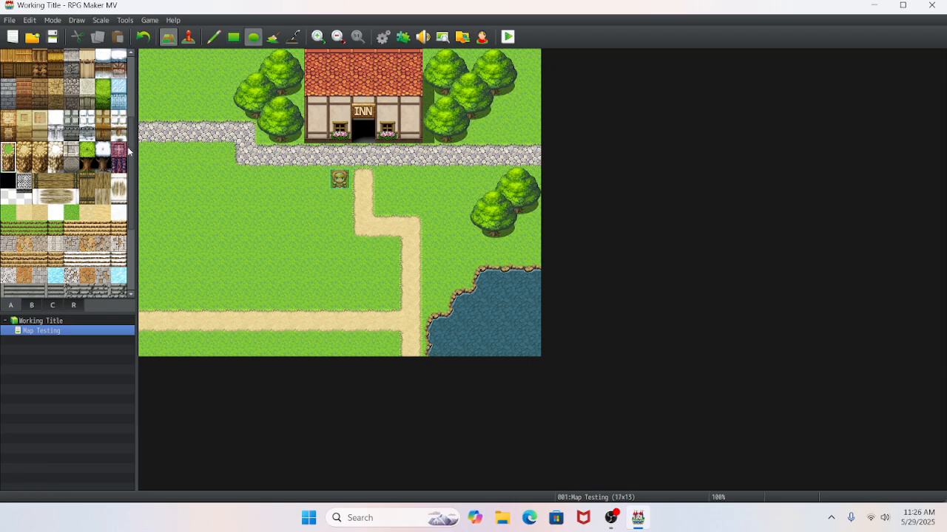
{"action": "left_click", "coordinate": [213, 36]}
{"action": "mouse_move", "coordinate": [156, 222]}
{"action": "left_mouse_down"}
{"action": "mouse_move", "coordinate": [213, 227]}
{"action": "mouse_move", "coordinate": [221, 201]}
{"action": "mouse_move", "coordinate": [158, 210]}
{"action": "mouse_move", "coordinate": [159, 177]}
{"action": "mouse_move", "coordinate": [212, 188]}
{"action": "left_mouse_up"}
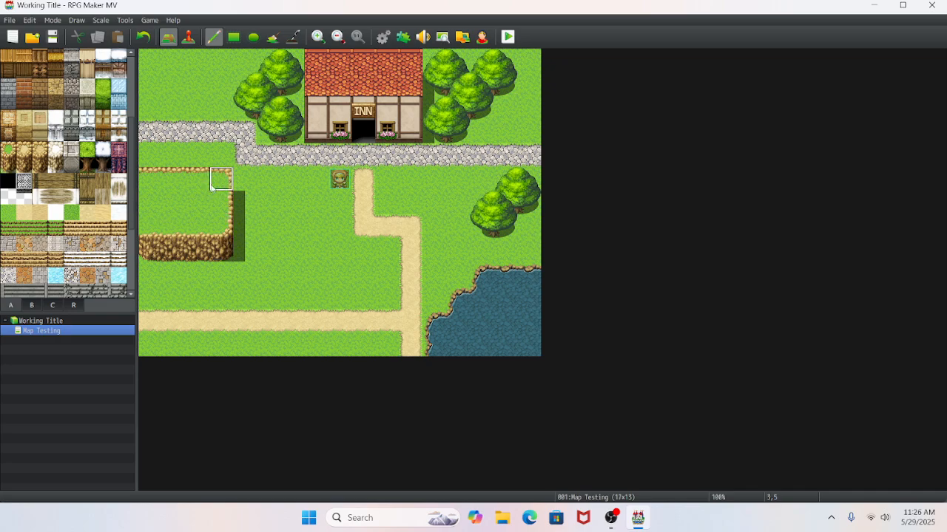
{"action": "mouse_move", "coordinate": [198, 272]}
{"action": "left_mouse_down"}
{"action": "mouse_move", "coordinate": [214, 261]}
{"action": "mouse_move", "coordinate": [218, 271]}
{"action": "mouse_move", "coordinate": [158, 274]}
{"action": "left_mouse_up"}
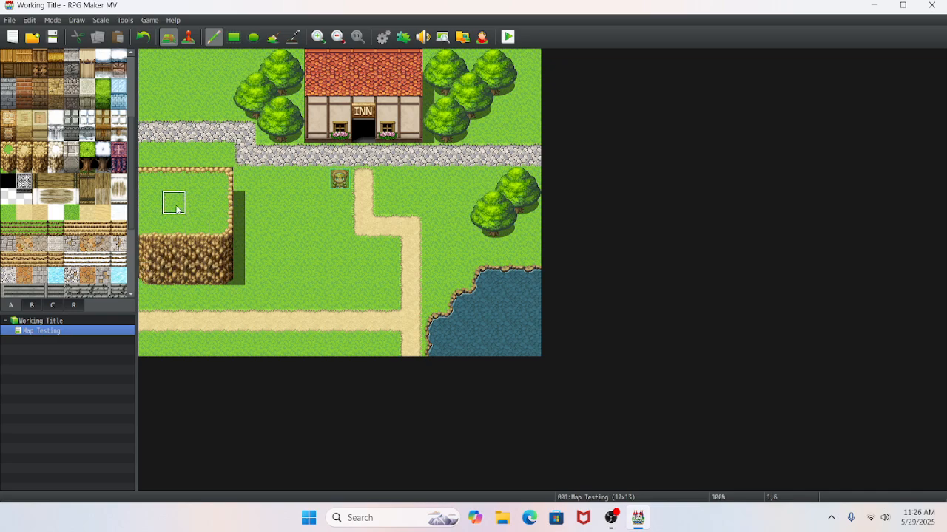
- Add grassy stairs two tiles high in the second column of the plateau's cliff face
{"action": "left_click", "coordinate": [54, 229]}
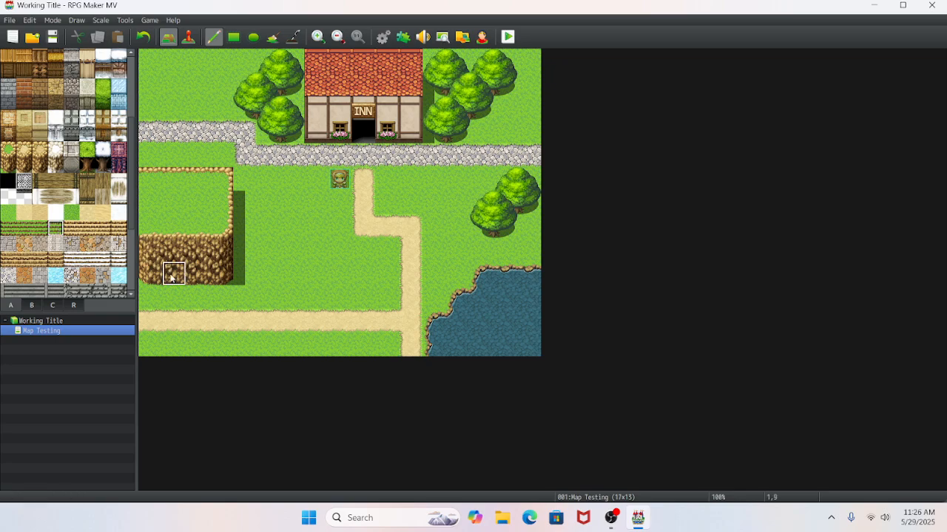
{"action": "left_click_drag", "start_coordinate": [173, 274], "coordinate": [170, 252]}
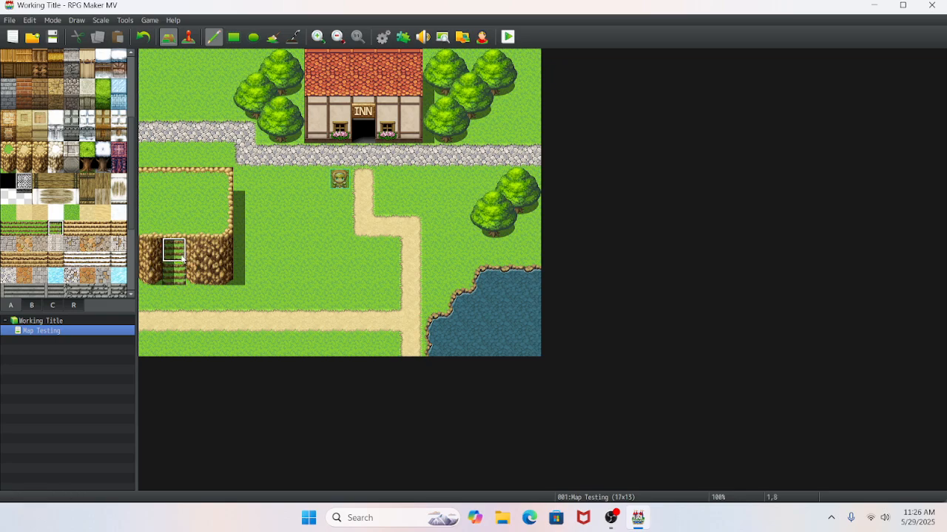
{"action": "right_click", "coordinate": [174, 212]}
{"action": "left_click", "coordinate": [176, 227], "text": "shift"}
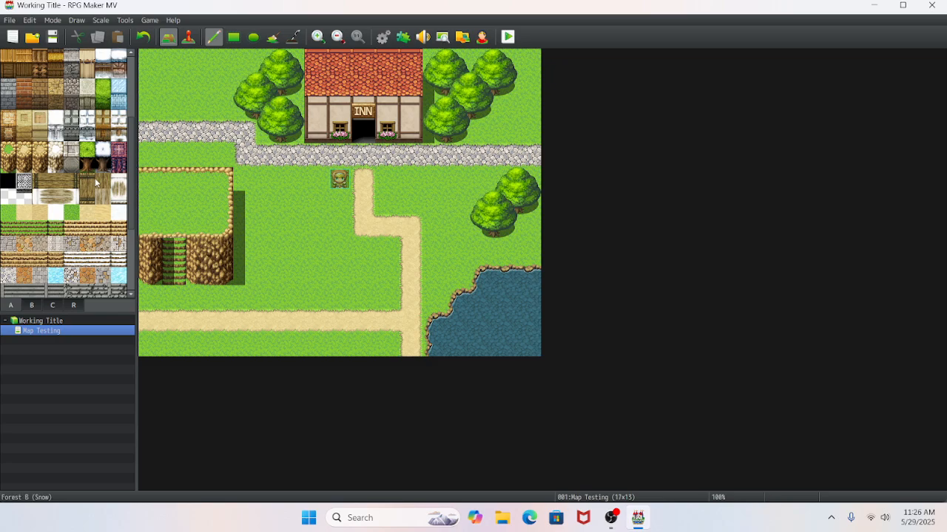
- Cover the whole plateau, its stairs and its shadow with plain grass
{"action": "scroll", "coordinate": [23, 221], "scroll_direction": "down", "scroll_amount": 5}
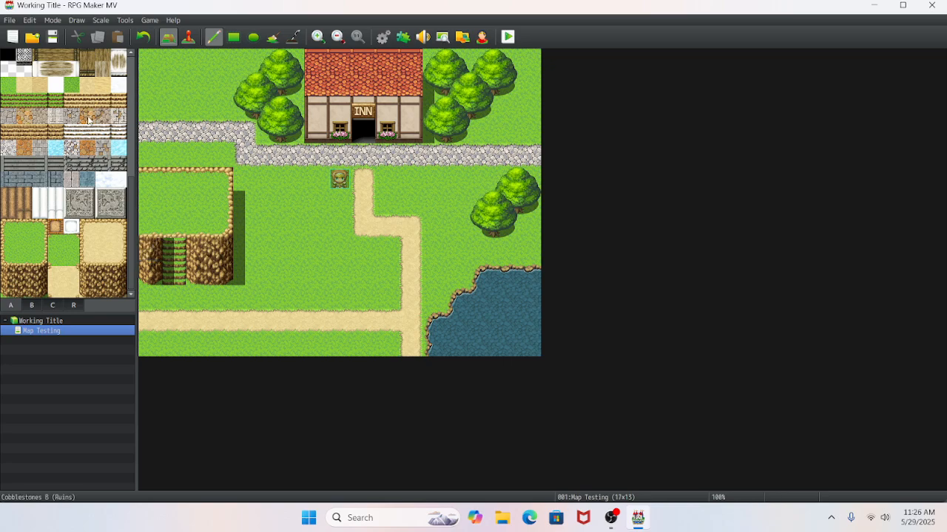
{"action": "scroll", "coordinate": [73, 128], "scroll_direction": "up", "scroll_amount": 2}
{"action": "scroll", "coordinate": [73, 127], "scroll_direction": "up", "scroll_amount": 2}
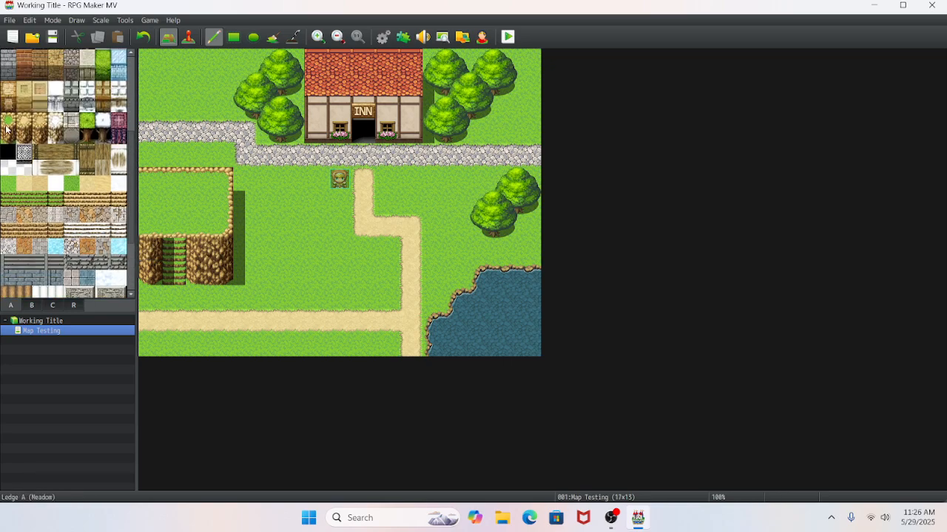
{"action": "right_click", "coordinate": [236, 271]}
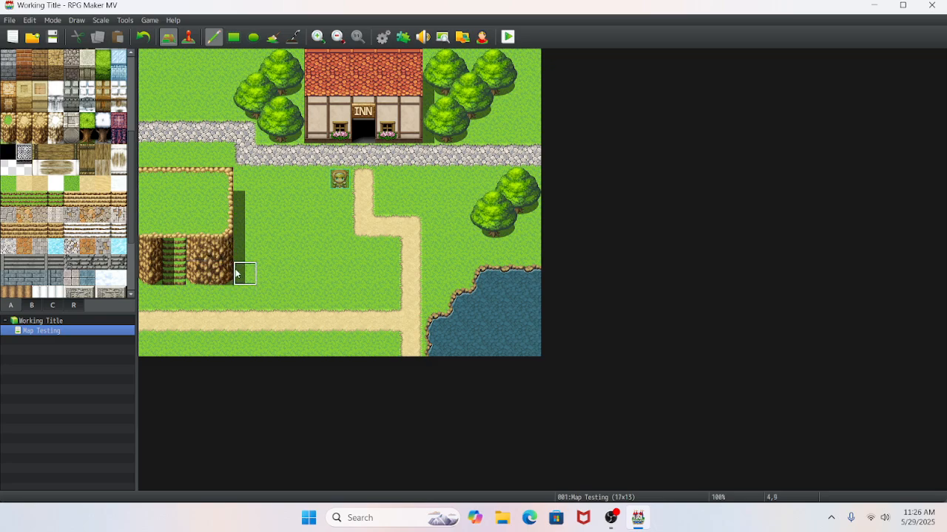
{"action": "mouse_move", "coordinate": [236, 272]}
{"action": "left_mouse_down"}
{"action": "mouse_move", "coordinate": [168, 212]}
{"action": "mouse_move", "coordinate": [166, 181]}
{"action": "mouse_move", "coordinate": [214, 200]}
{"action": "mouse_move", "coordinate": [171, 203]}
{"action": "mouse_move", "coordinate": [148, 273]}
{"action": "mouse_move", "coordinate": [169, 224]}
{"action": "mouse_move", "coordinate": [220, 224]}
{"action": "mouse_move", "coordinate": [191, 274]}
{"action": "left_mouse_up"}
- Place the ready-made Ledge (Meadow) block, three tiles wide and five high, at the west edge below the cobblestone path
{"action": "scroll", "coordinate": [108, 259], "scroll_direction": "down", "scroll_amount": 3}
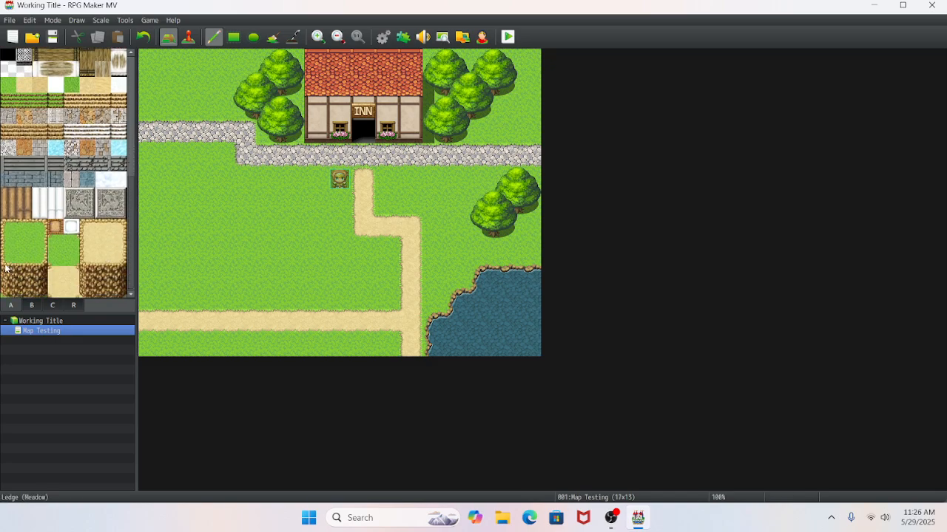
{"action": "left_click_drag", "start_coordinate": [31, 263], "coordinate": [43, 290]}
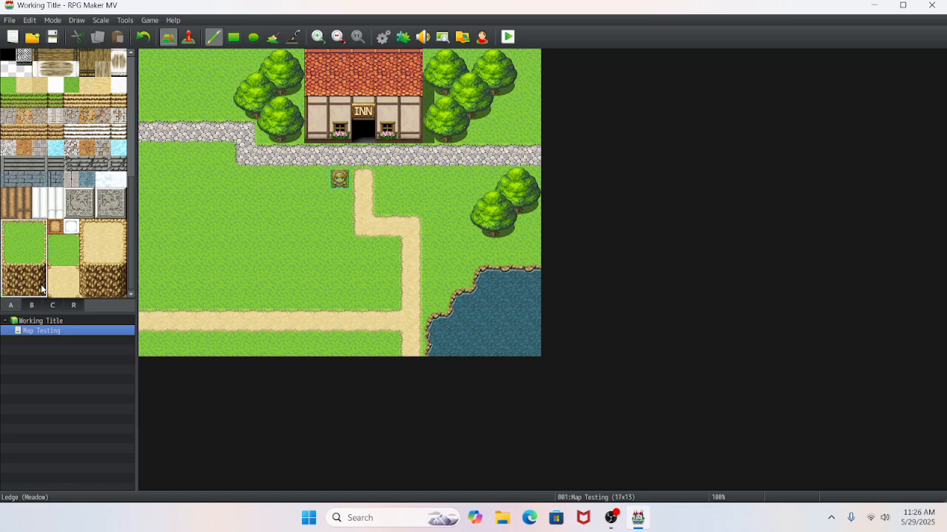
{"action": "left_click", "coordinate": [163, 173]}
{"action": "left_click", "coordinate": [166, 173]}
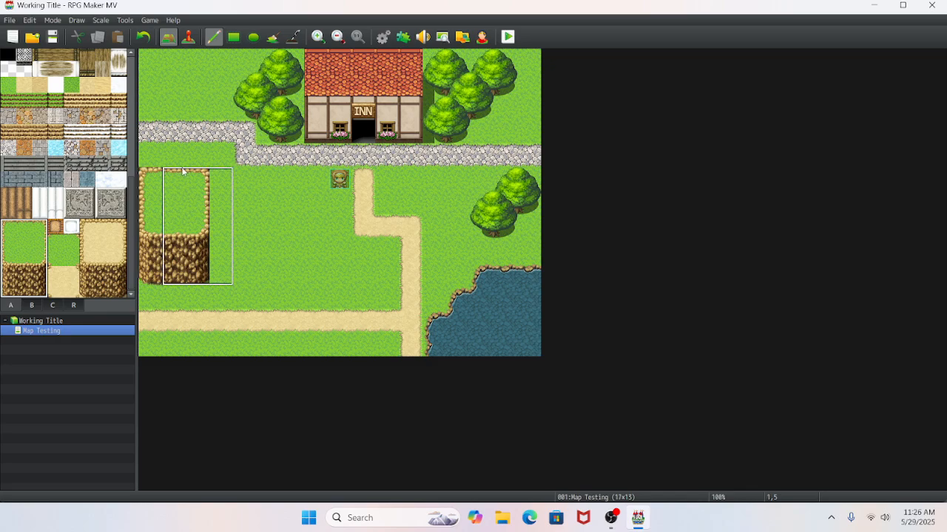
- Widen the meadow ledge to four tiles and patch its top rim and cliff face with copied tiles so they run continuously
{"action": "right_click", "coordinate": [196, 179]}
{"action": "left_click_drag", "start_coordinate": [177, 180], "coordinate": [173, 231]}
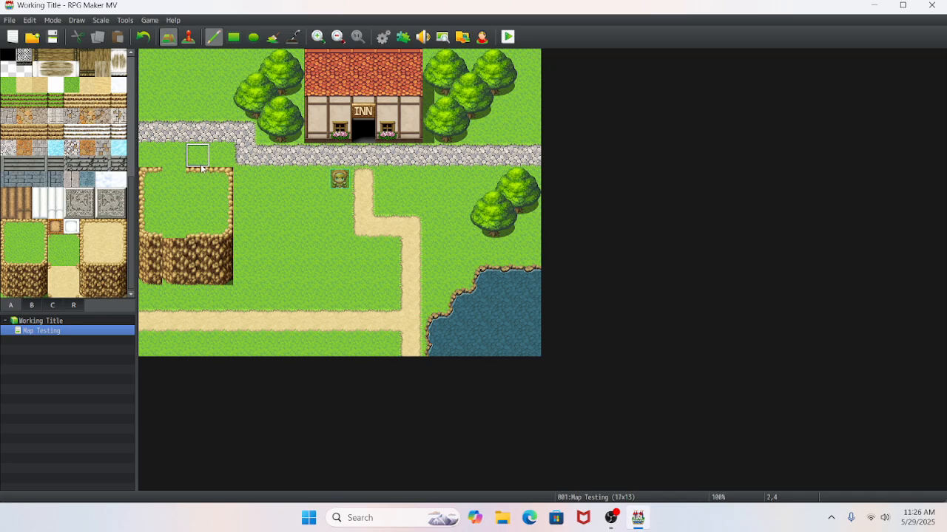
{"action": "left_click", "coordinate": [182, 179]}
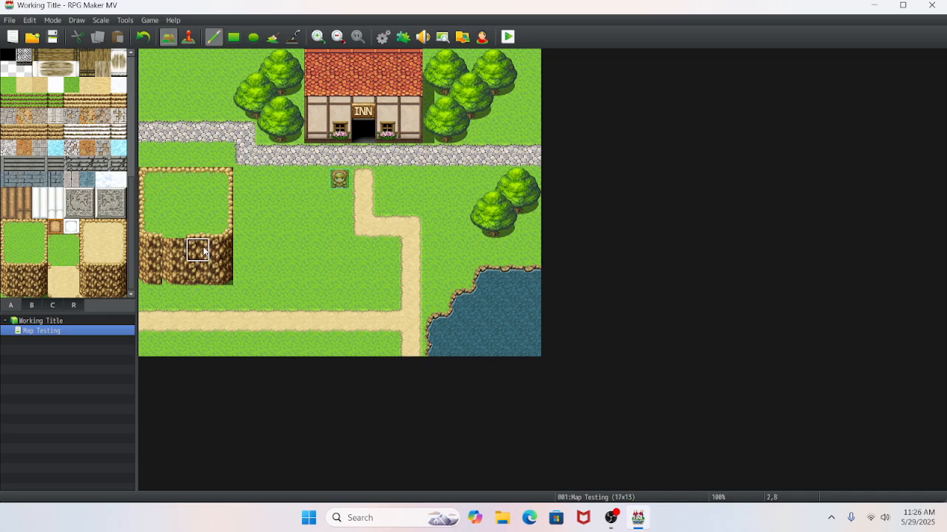
{"action": "right_click_drag", "start_coordinate": [197, 226], "coordinate": [197, 273]}
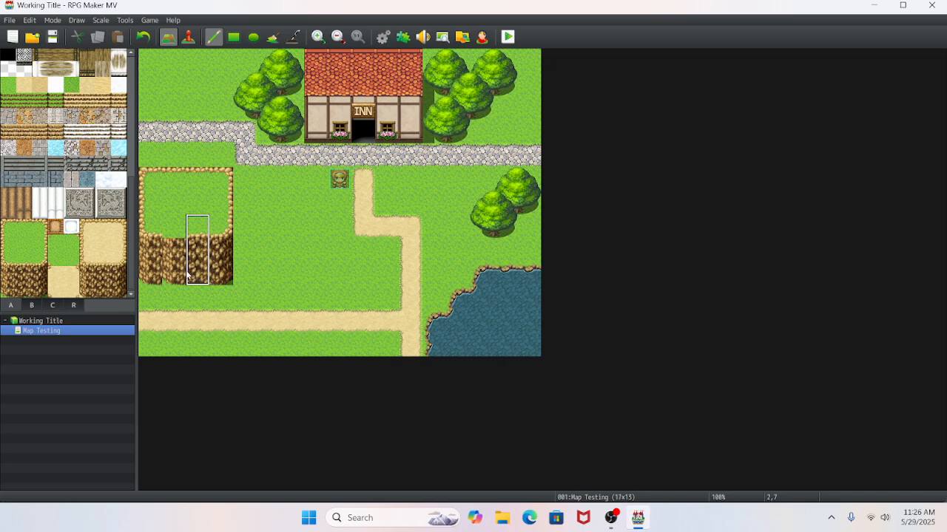
{"action": "left_click", "coordinate": [175, 274]}
{"action": "right_click", "coordinate": [290, 252]}
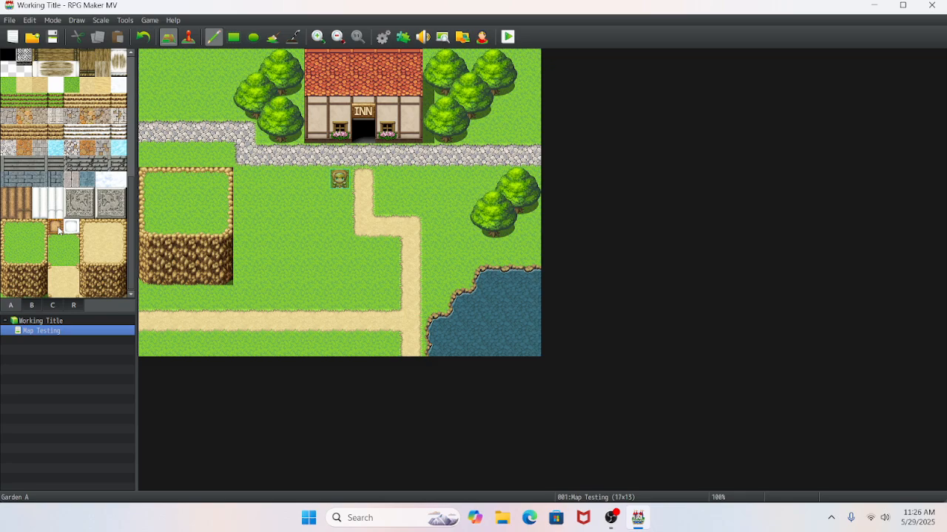
- Add grassy stairs two tiles high in the third column of the new ledge's cliff face
{"action": "scroll", "coordinate": [59, 231], "scroll_direction": "up", "scroll_amount": 1}
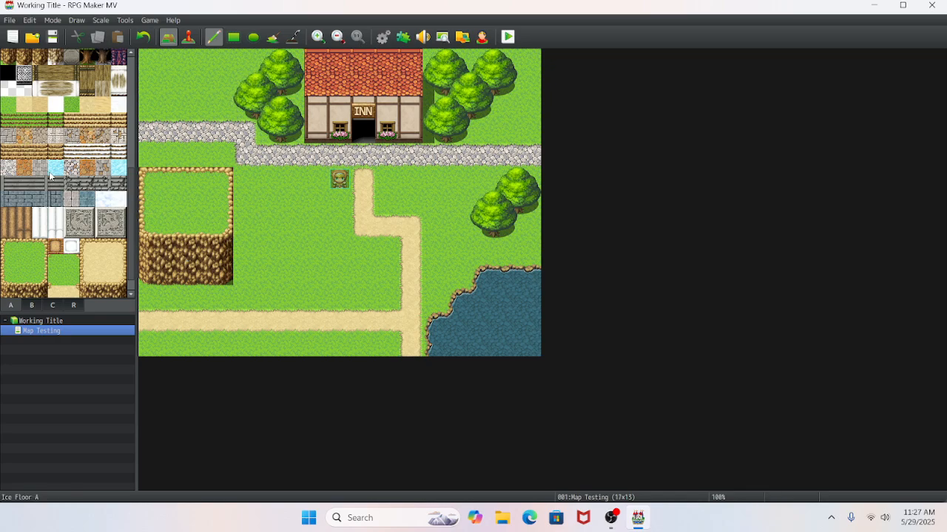
{"action": "left_click", "coordinate": [54, 123]}
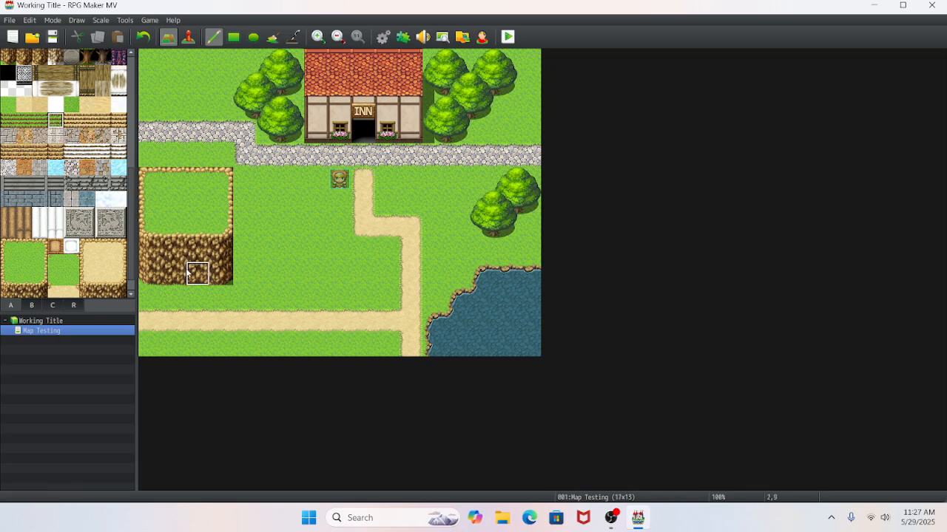
{"action": "left_click_drag", "start_coordinate": [188, 272], "coordinate": [197, 251]}
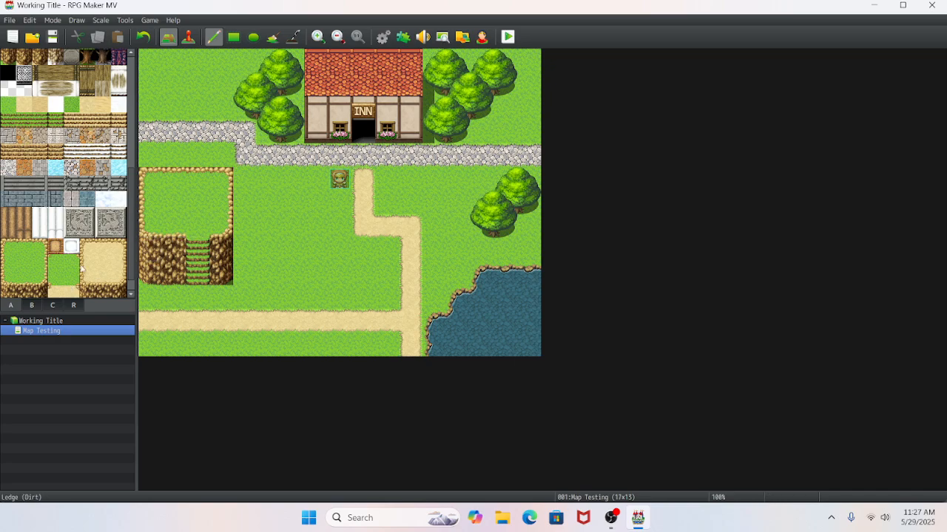
{"action": "scroll", "coordinate": [80, 268], "scroll_direction": "down", "scroll_amount": 1}
{"action": "left_click", "coordinate": [31, 305]}
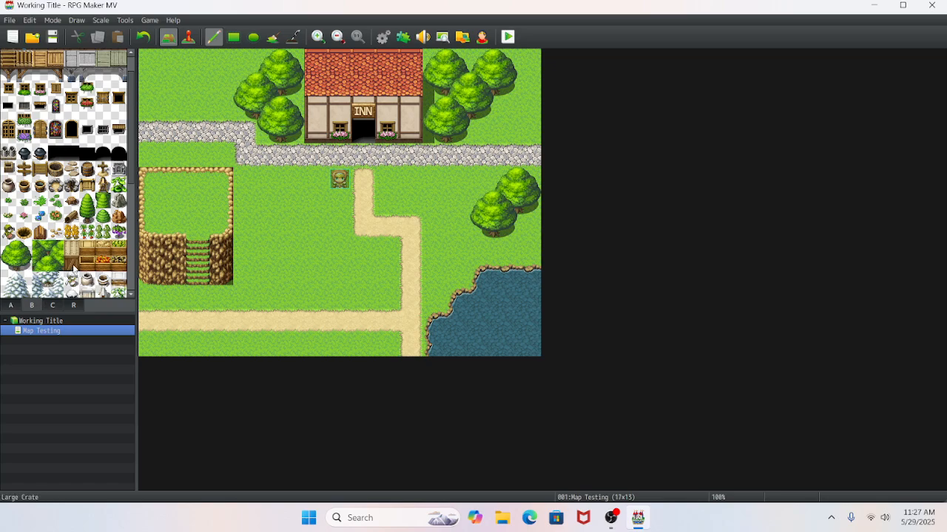
{"action": "scroll", "coordinate": [74, 269], "scroll_direction": "down", "scroll_amount": 2}
{"action": "scroll", "coordinate": [74, 268], "scroll_direction": "up", "scroll_amount": 3}
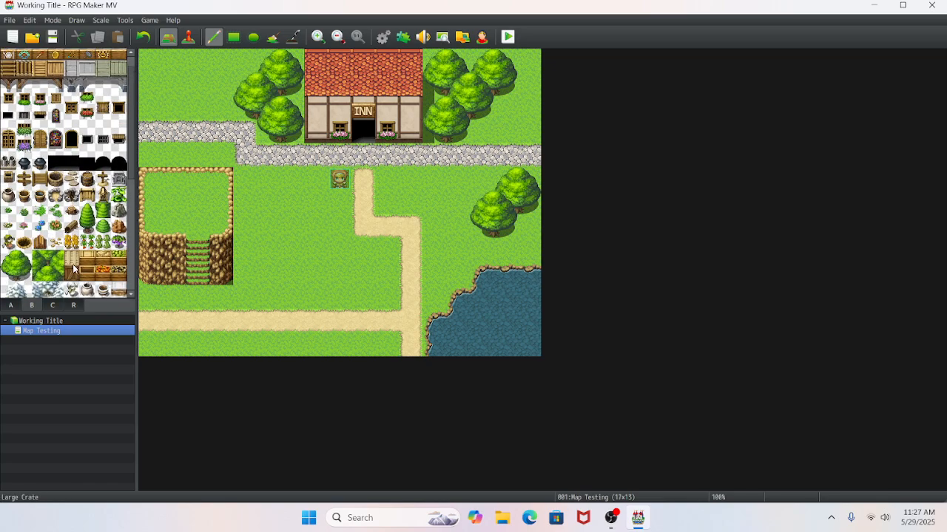
- Move the player's starting position to the open grass above the western cobblestone path and return to map editing
{"action": "left_click", "coordinate": [189, 36]}
{"action": "left_click_drag", "start_coordinate": [340, 179], "coordinate": [174, 83]}
{"action": "left_click", "coordinate": [168, 36]}
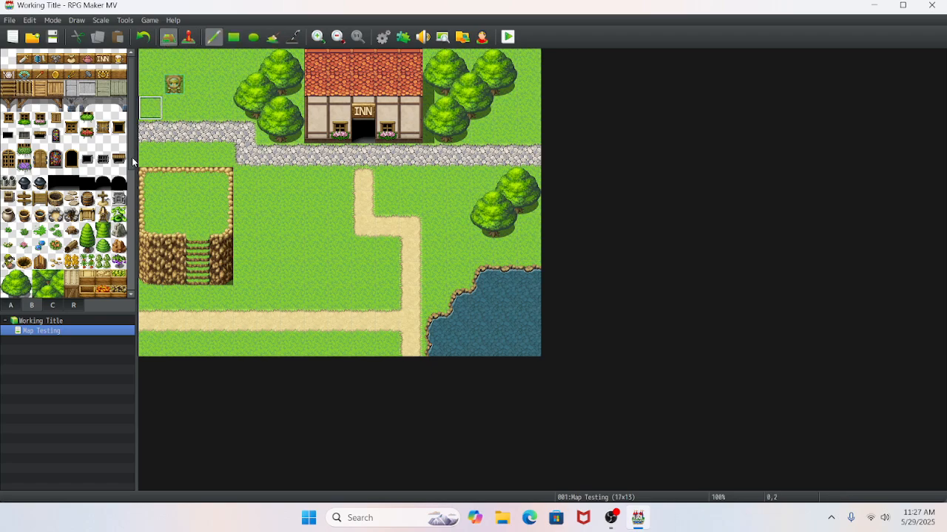
- Paint two adjoining three-tile-wide stone brick walls south of the cobblestone path, the eastern one a row higher
{"action": "left_click", "coordinate": [20, 306]}
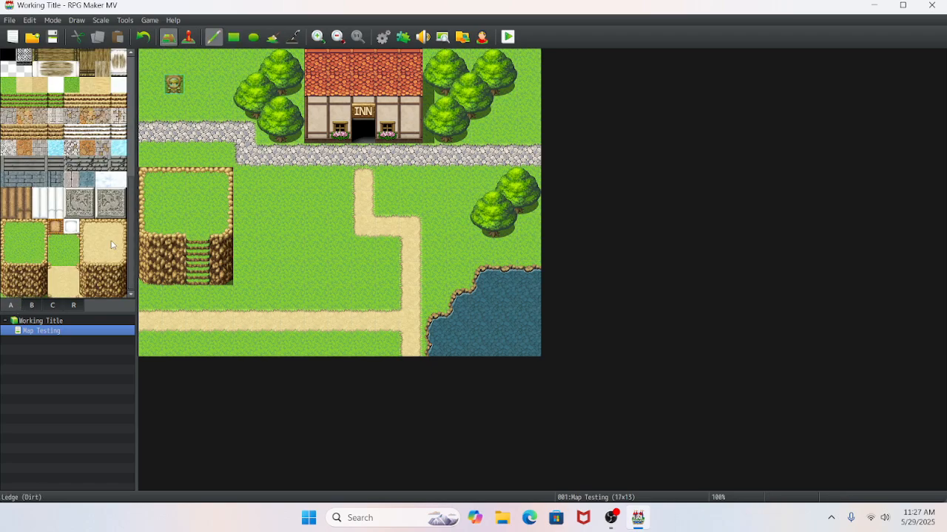
{"action": "scroll", "coordinate": [111, 245], "scroll_direction": "up", "scroll_amount": 2}
{"action": "left_click_drag", "start_coordinate": [128, 161], "coordinate": [129, 82]}
{"action": "left_click", "coordinate": [45, 159]}
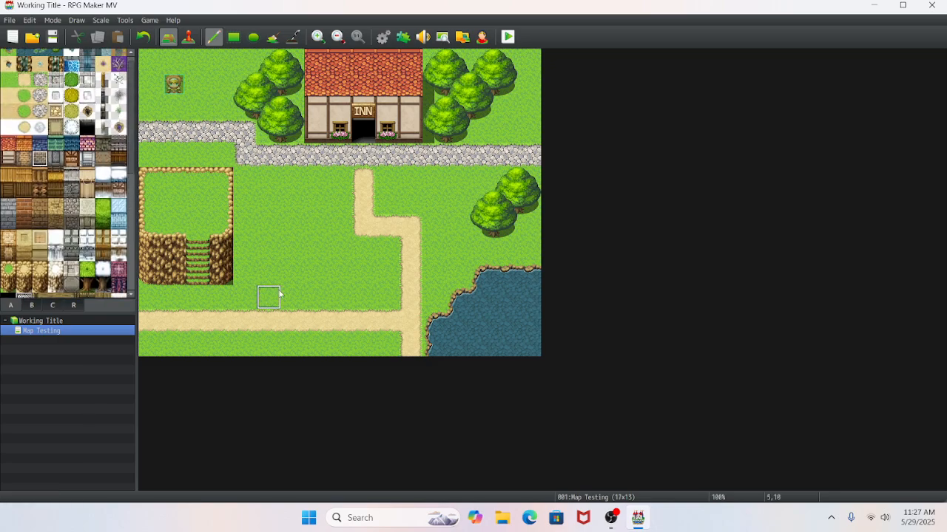
{"action": "left_click_drag", "start_coordinate": [278, 277], "coordinate": [325, 281]}
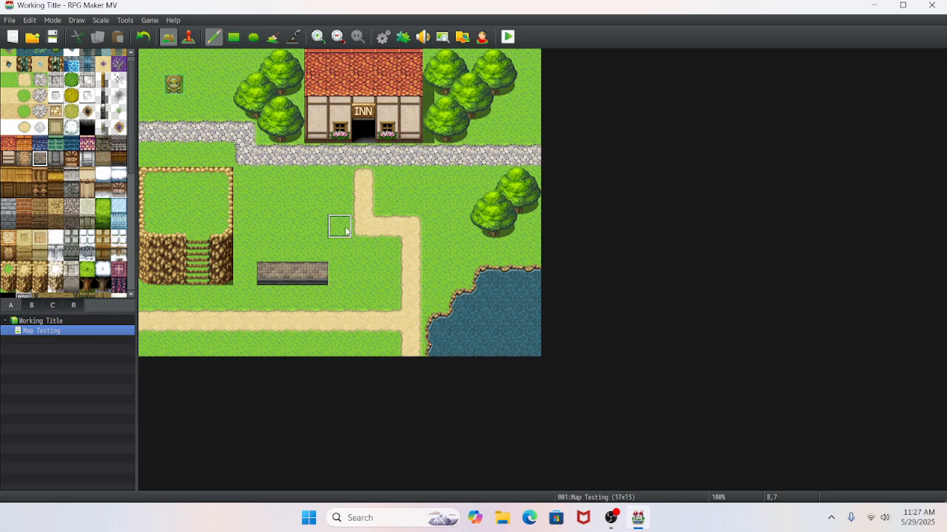
{"action": "left_click_drag", "start_coordinate": [347, 244], "coordinate": [382, 249]}
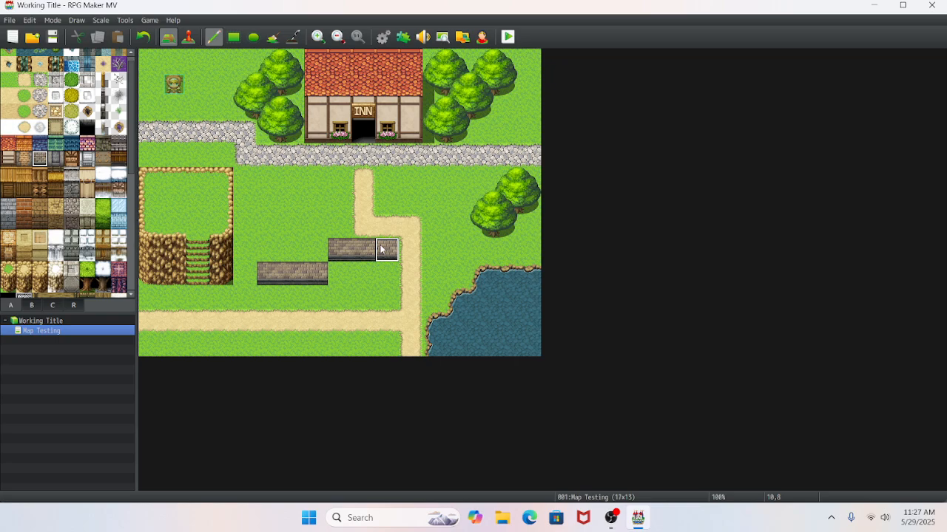
- Place the three-by-three indigo-tile roof above the western brick wall and extend its flat top to the roof's east edge
{"action": "left_click", "coordinate": [54, 305]}
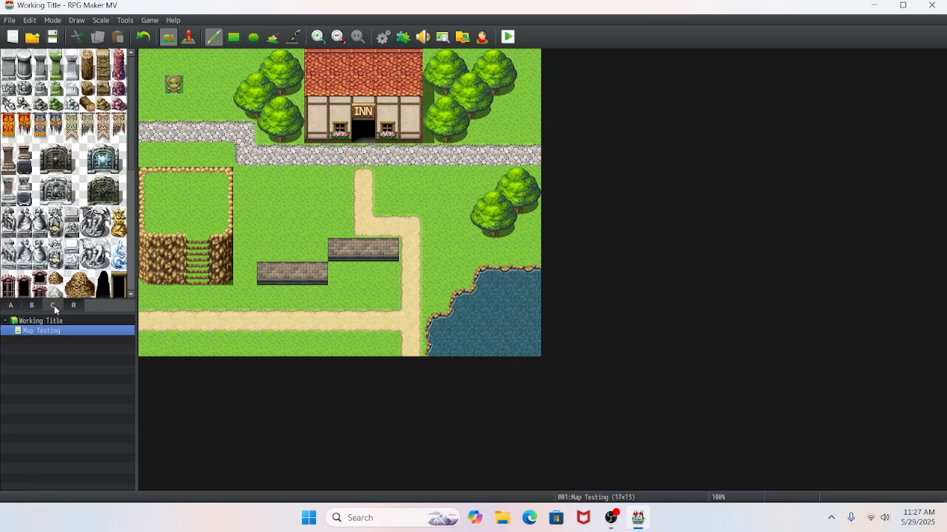
{"action": "scroll", "coordinate": [76, 235], "scroll_direction": "down", "scroll_amount": 5}
{"action": "scroll", "coordinate": [76, 235], "scroll_direction": "down", "scroll_amount": 2}
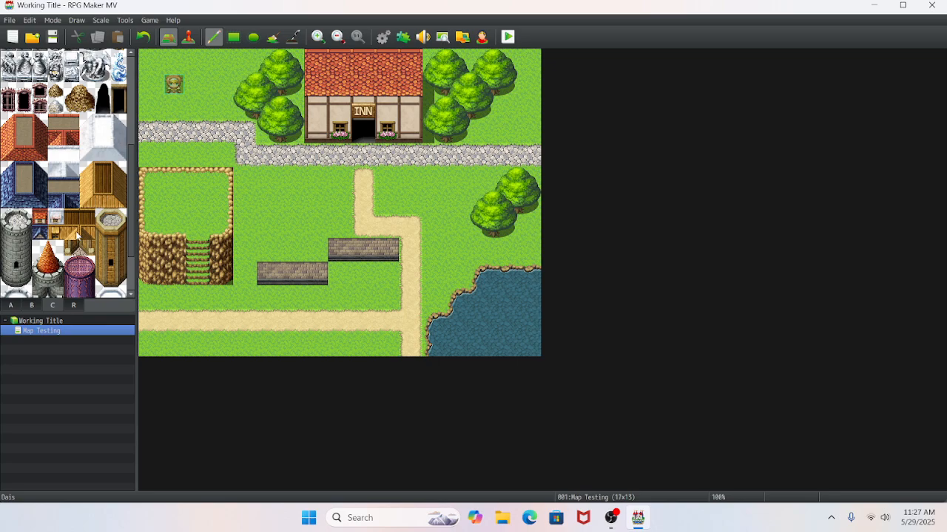
{"action": "left_click_drag", "start_coordinate": [10, 171], "coordinate": [36, 198]}
{"action": "left_click", "coordinate": [258, 200]}
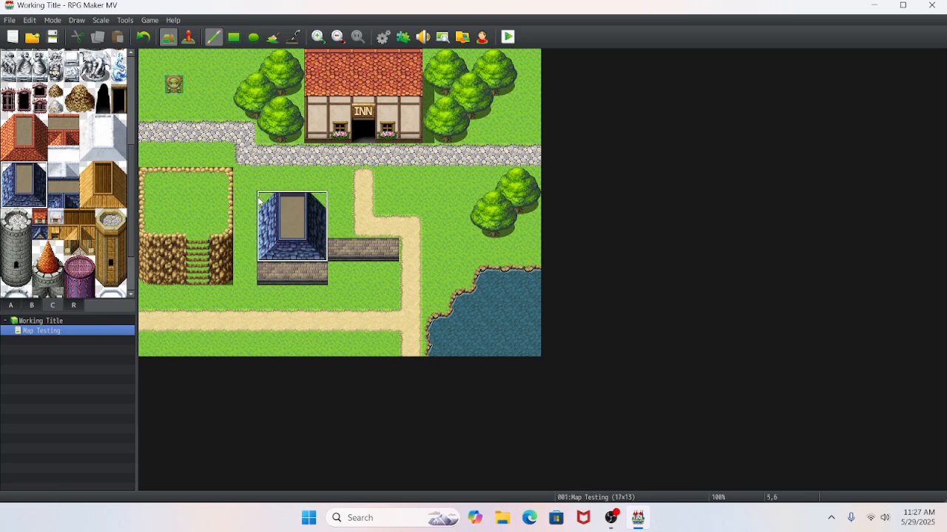
{"action": "right_click_drag", "start_coordinate": [296, 197], "coordinate": [298, 244]}
{"action": "left_click", "coordinate": [312, 246]}
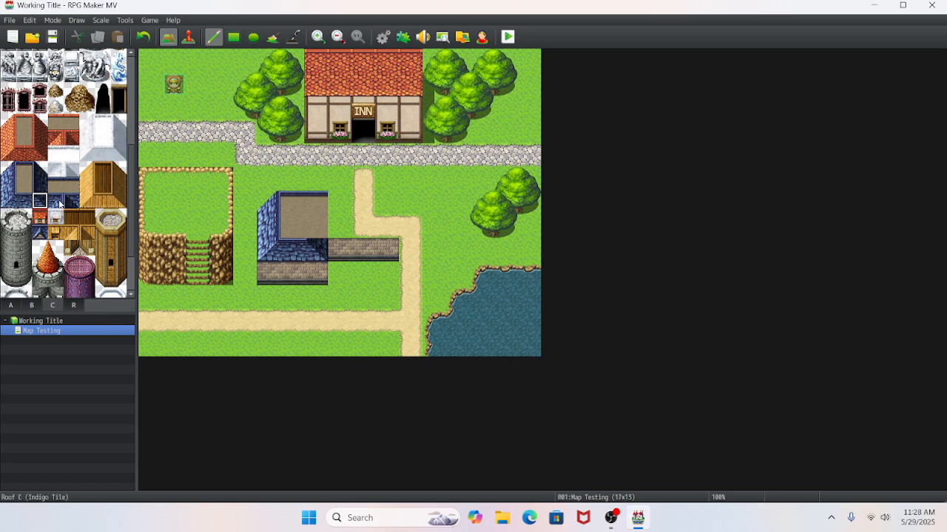
{"action": "left_click", "coordinate": [59, 205]}
{"action": "left_click", "coordinate": [337, 231]}
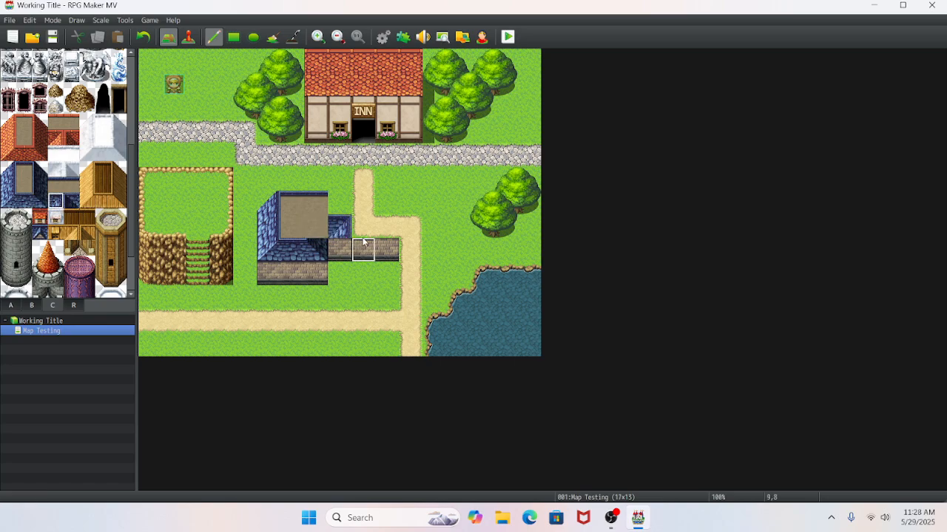
{"action": "left_click", "coordinate": [143, 37]}
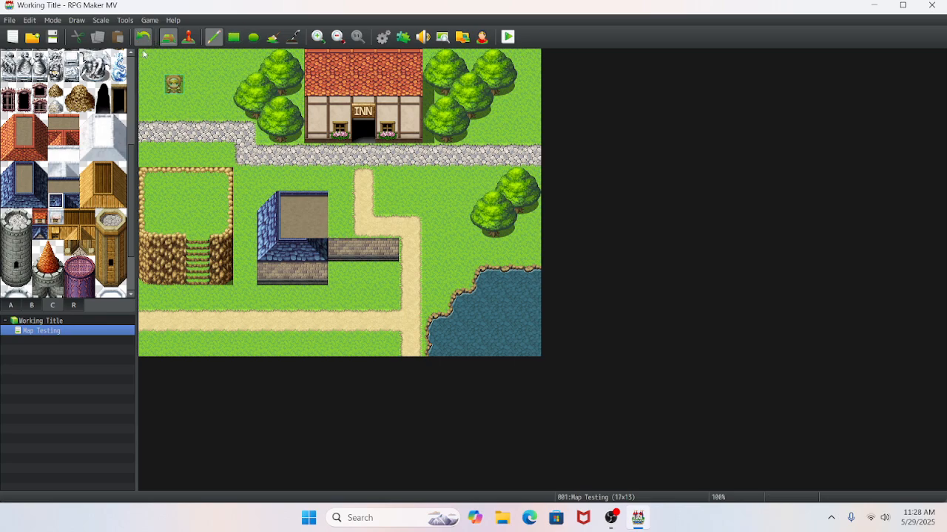
- Add the indigo roof's inner corner and continue its slope east over the second wall, ending with the sloped east edge
{"action": "left_click", "coordinate": [70, 200]}
{"action": "left_click", "coordinate": [316, 226]}
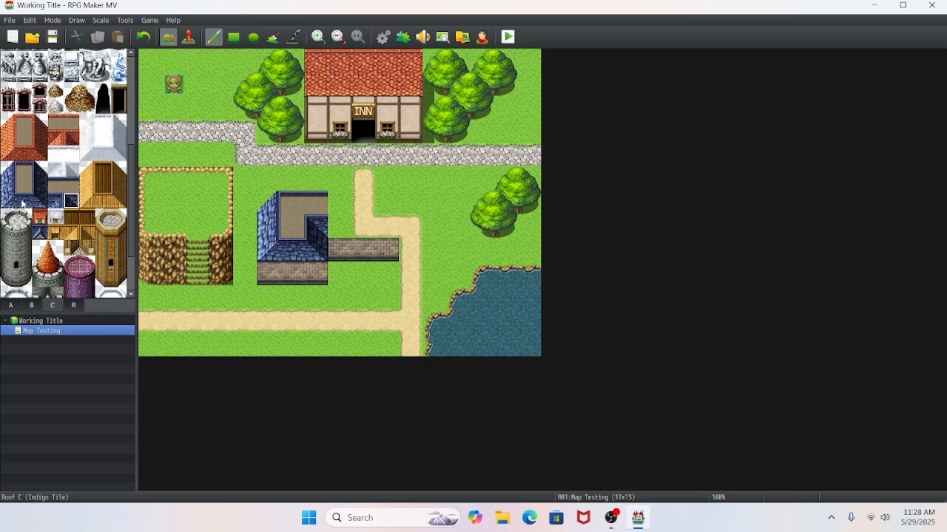
{"action": "left_click", "coordinate": [22, 203]}
{"action": "left_click", "coordinate": [340, 228]}
{"action": "left_click", "coordinate": [364, 228]}
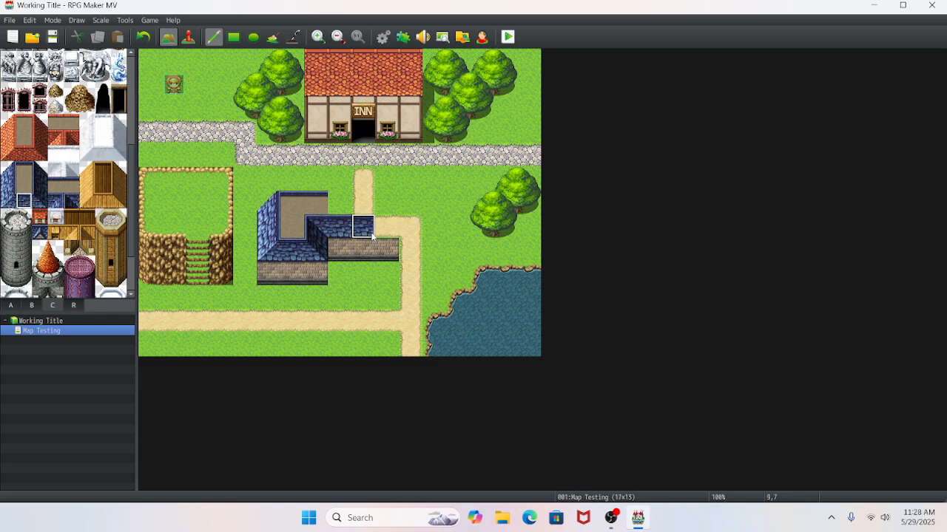
{"action": "left_click", "coordinate": [38, 201]}
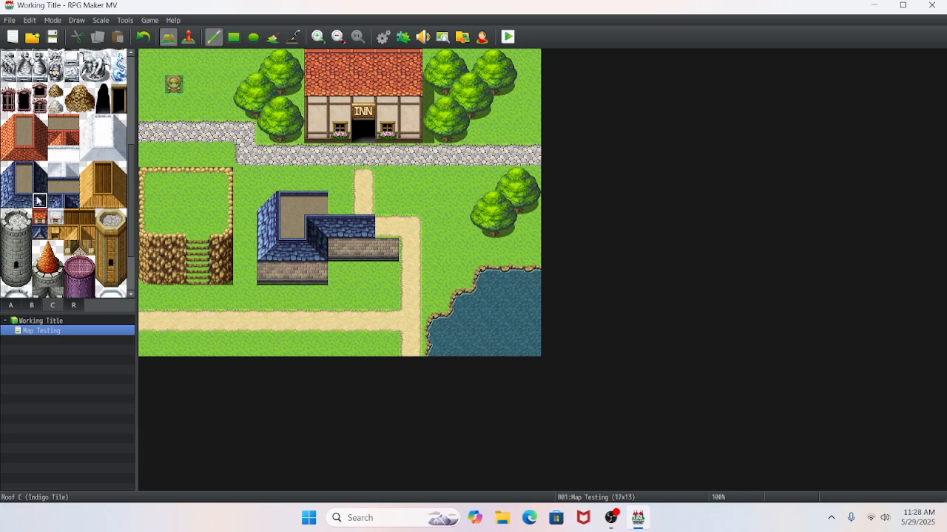
{"action": "left_click", "coordinate": [386, 201]}
- Fill the flat roof top across the eastern wing and finish its upper east corner with the indigo corner tile
{"action": "left_click", "coordinate": [28, 173]}
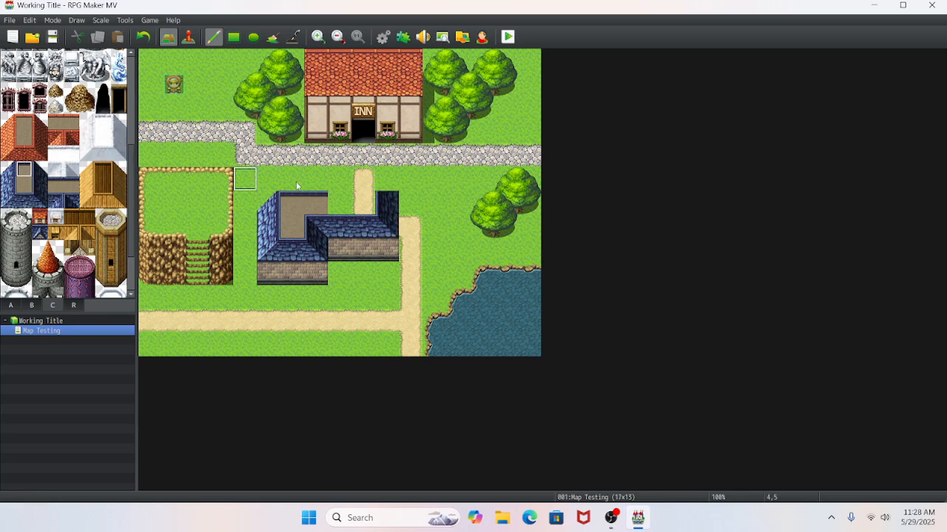
{"action": "left_click_drag", "start_coordinate": [363, 197], "coordinate": [333, 196]}
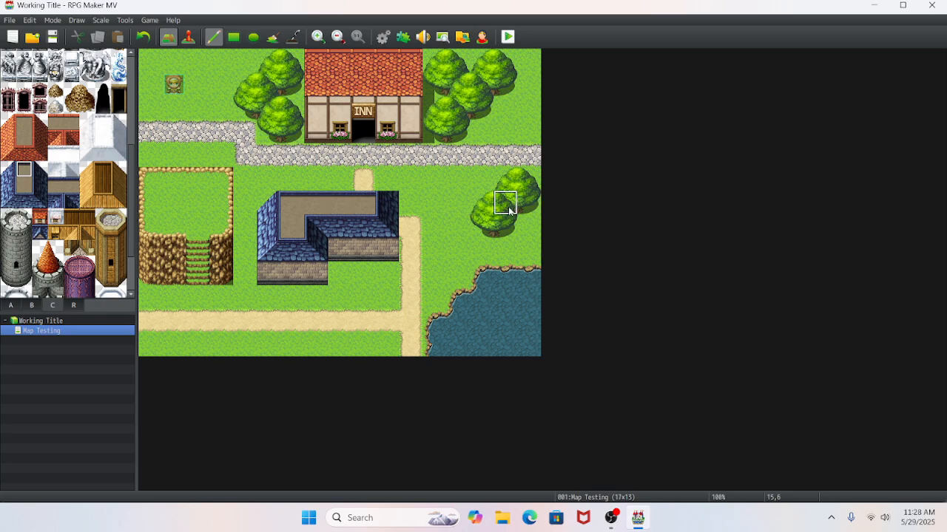
{"action": "left_click", "coordinate": [35, 171]}
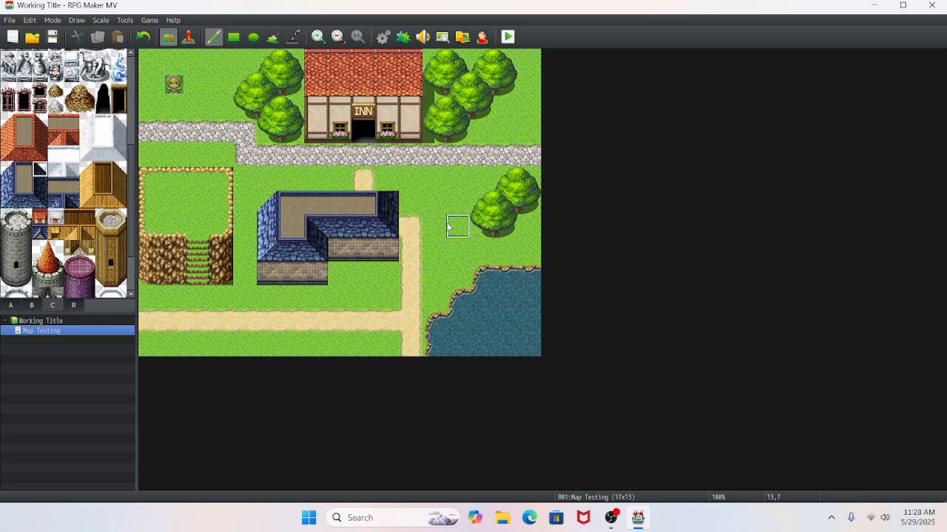
{"action": "left_click", "coordinate": [386, 203]}
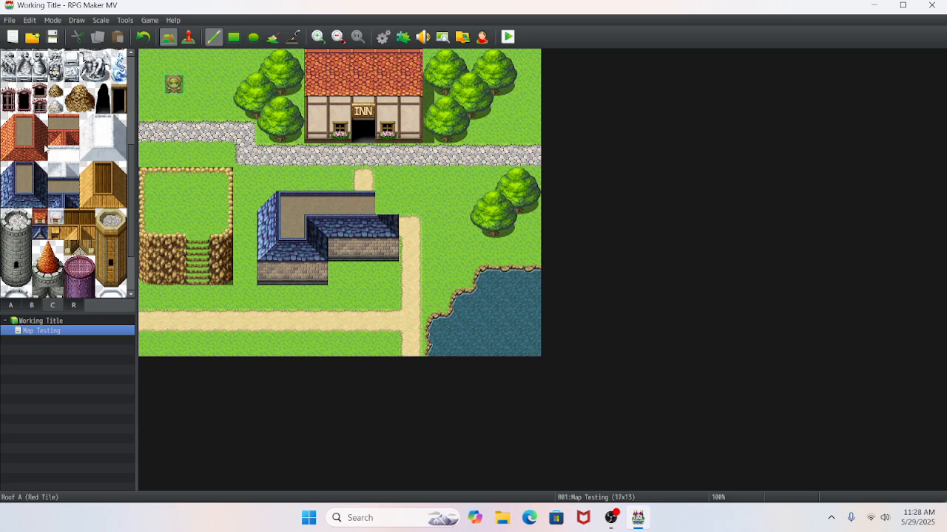
{"action": "left_click", "coordinate": [380, 208]}
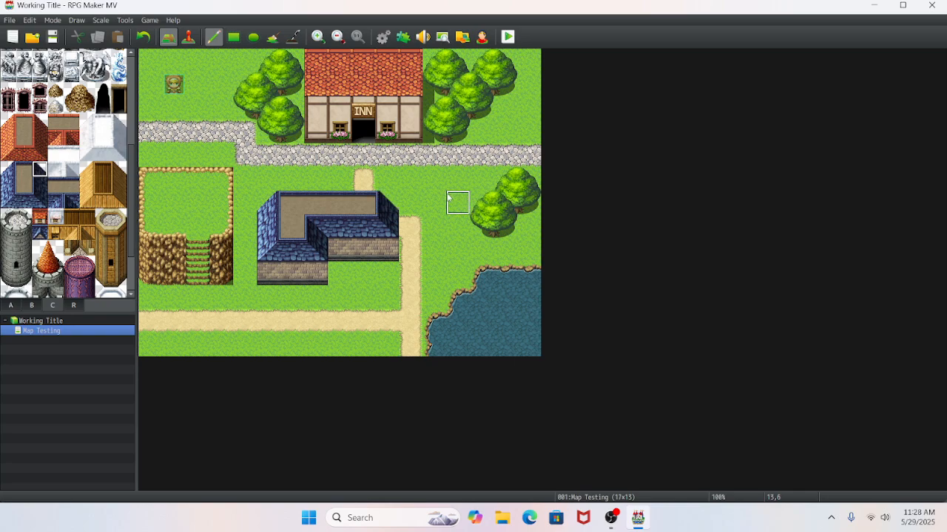
- Add a dark doorway in the middle of the western wall, try one in the eastern wall, and undo that second doorway
{"action": "left_click", "coordinate": [31, 306]}
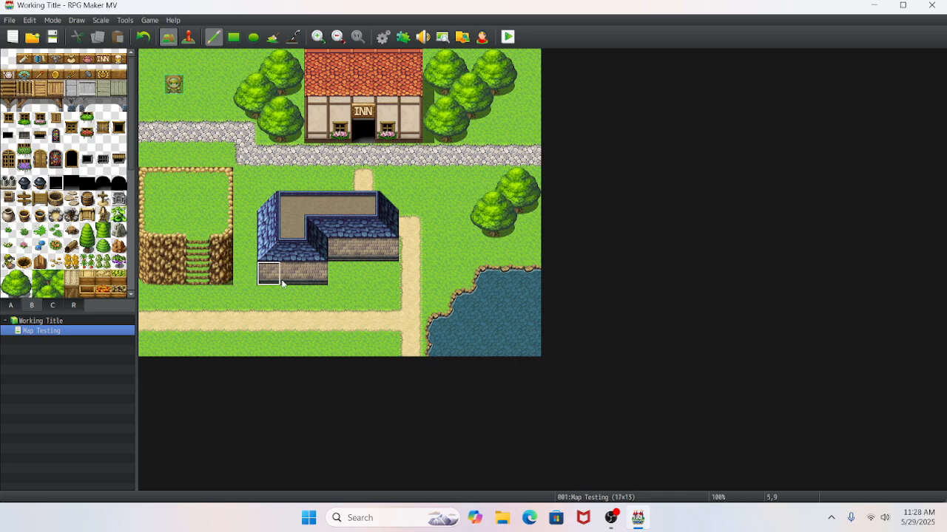
{"action": "left_click", "coordinate": [291, 274]}
{"action": "left_click", "coordinate": [363, 249]}
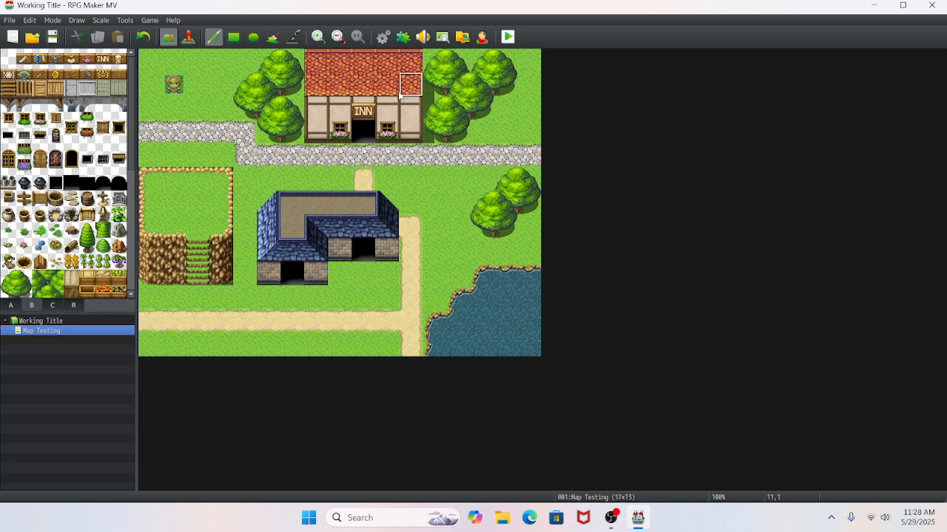
{"action": "left_click", "coordinate": [143, 36]}
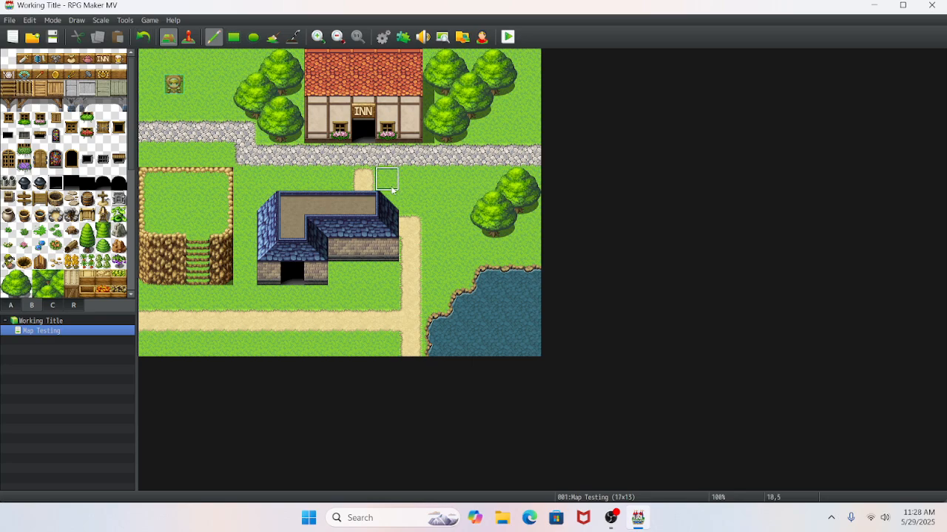
- Place a window with a green planter on each of the eastern wall's three tiles
{"action": "left_click", "coordinate": [24, 119]}
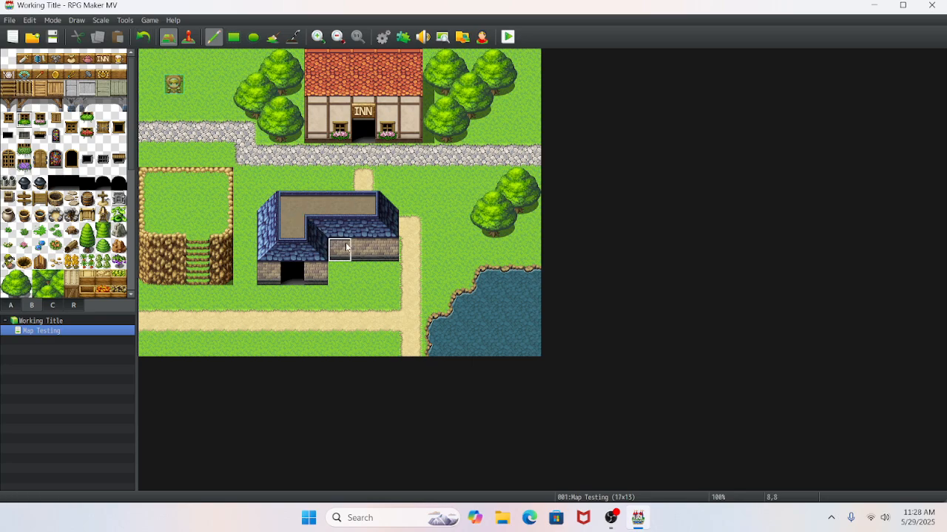
{"action": "left_click", "coordinate": [339, 249]}
{"action": "left_click", "coordinate": [363, 248]}
{"action": "left_click", "coordinate": [387, 249]}
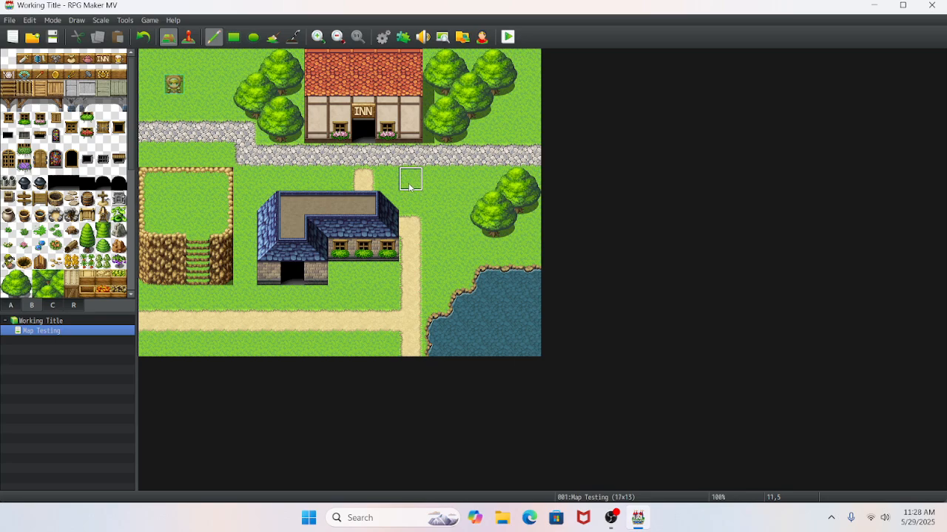
- Cover the meadow ledge with plain grass and paint a darker grass patch three tiles wide and five high there
{"action": "left_click", "coordinate": [10, 305]}
{"action": "left_click", "coordinate": [71, 80]}
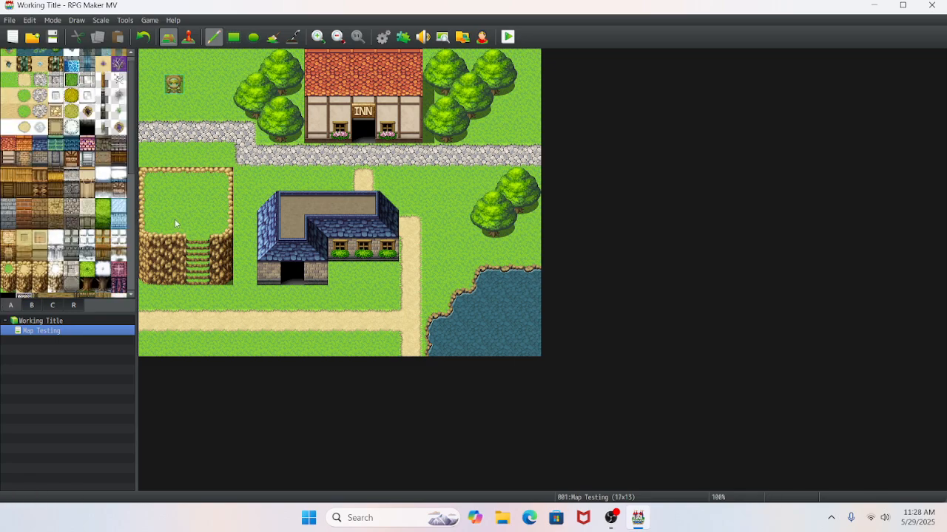
{"action": "mouse_move", "coordinate": [238, 182]}
{"action": "left_mouse_down"}
{"action": "mouse_move", "coordinate": [149, 226]}
{"action": "mouse_move", "coordinate": [145, 185]}
{"action": "mouse_move", "coordinate": [176, 205]}
{"action": "mouse_move", "coordinate": [196, 180]}
{"action": "mouse_move", "coordinate": [197, 274]}
{"action": "mouse_move", "coordinate": [226, 210]}
{"action": "left_mouse_up"}
{"action": "left_click", "coordinate": [74, 82]}
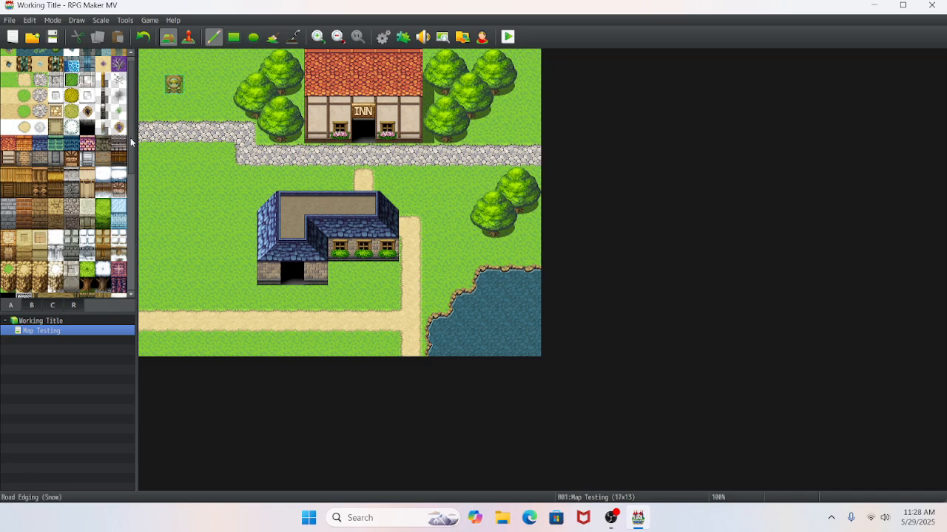
{"action": "mouse_move", "coordinate": [168, 178]}
{"action": "left_mouse_down"}
{"action": "mouse_move", "coordinate": [213, 237]}
{"action": "mouse_move", "coordinate": [175, 227]}
{"action": "mouse_move", "coordinate": [197, 182]}
{"action": "mouse_move", "coordinate": [213, 208]}
{"action": "mouse_move", "coordinate": [214, 183]}
{"action": "mouse_move", "coordinate": [194, 271]}
{"action": "mouse_move", "coordinate": [175, 261]}
{"action": "left_mouse_up"}
- Scatter four white flower tiles near the corners of the dark grass patch
{"action": "left_click", "coordinate": [32, 306]}
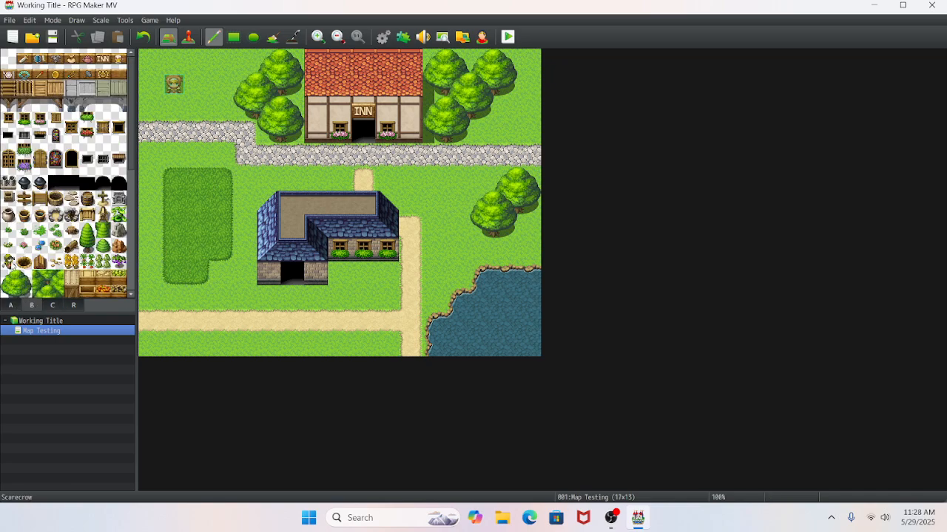
{"action": "left_click", "coordinate": [9, 246]}
{"action": "left_click", "coordinate": [174, 178]}
{"action": "left_click", "coordinate": [220, 249]}
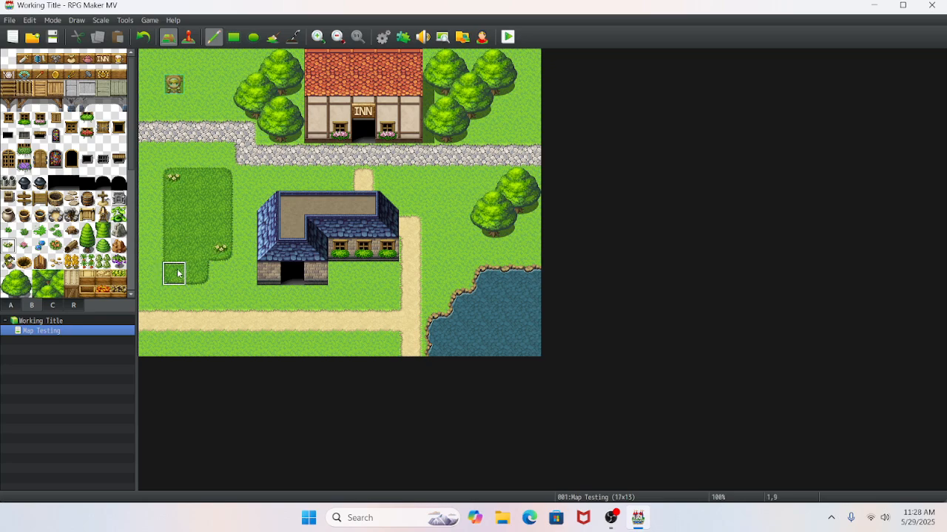
{"action": "left_click", "coordinate": [174, 274]}
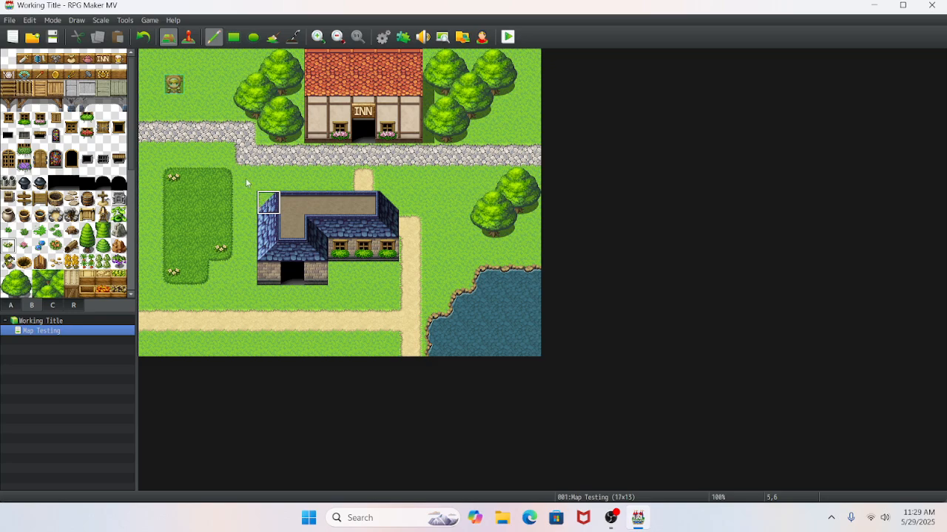
{"action": "left_click", "coordinate": [214, 186]}
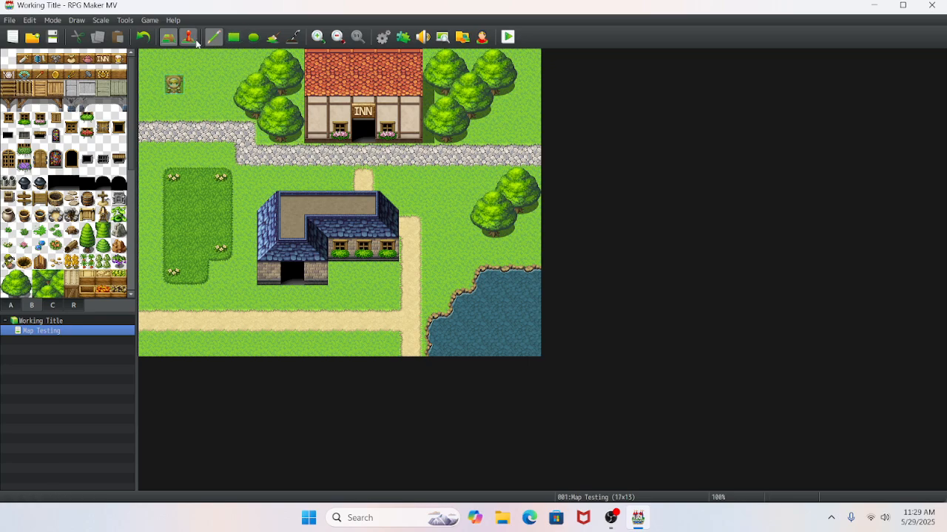
- Undo the stray cobblestone strip and move the player's starting position down onto the cobblestone path
{"action": "left_click_drag", "start_coordinate": [177, 92], "coordinate": [175, 130]}
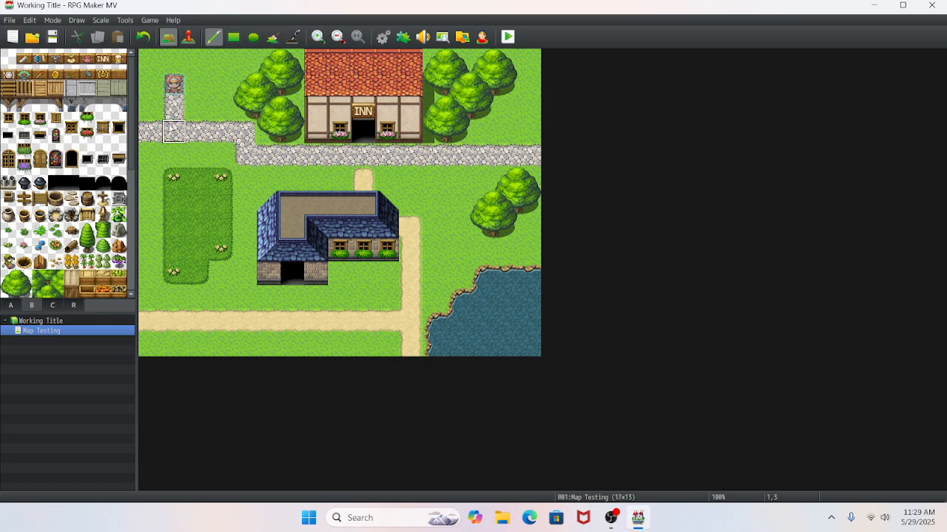
{"action": "left_click", "coordinate": [143, 36]}
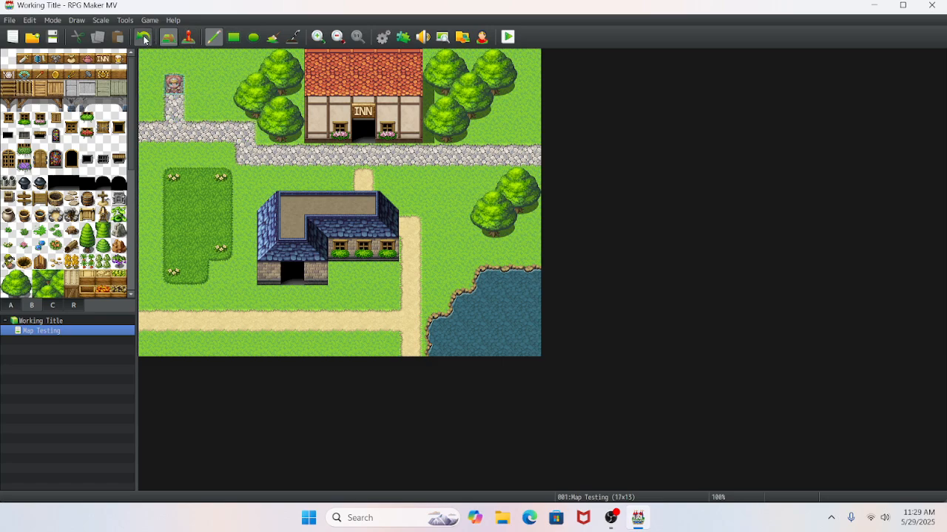
{"action": "left_click", "coordinate": [188, 37]}
{"action": "left_click_drag", "start_coordinate": [174, 84], "coordinate": [175, 131]}
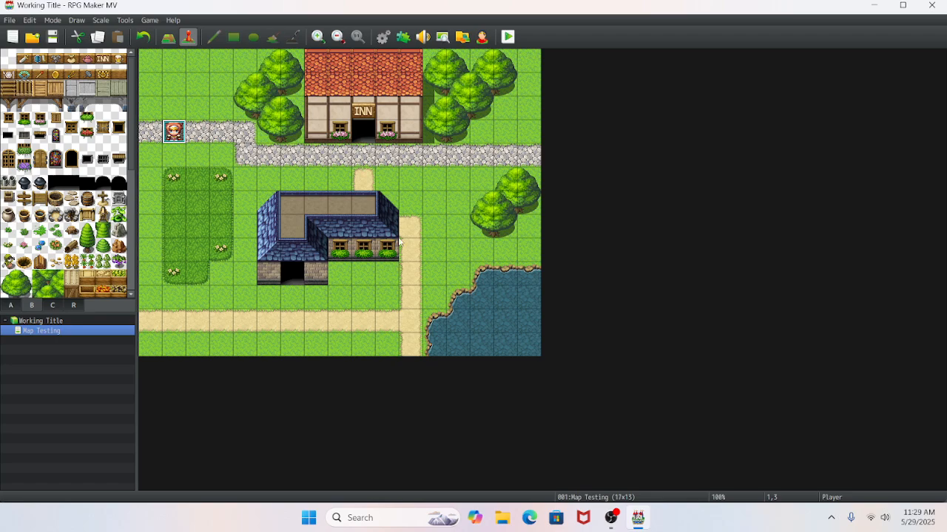
{"action": "scroll", "coordinate": [106, 259], "scroll_direction": "down", "scroll_amount": 5}
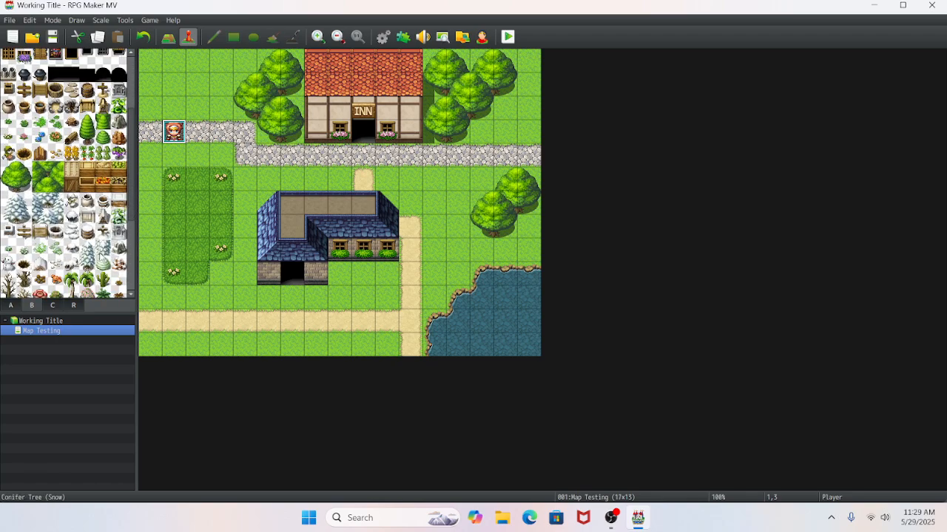
{"action": "scroll", "coordinate": [101, 256], "scroll_direction": "down", "scroll_amount": 3}
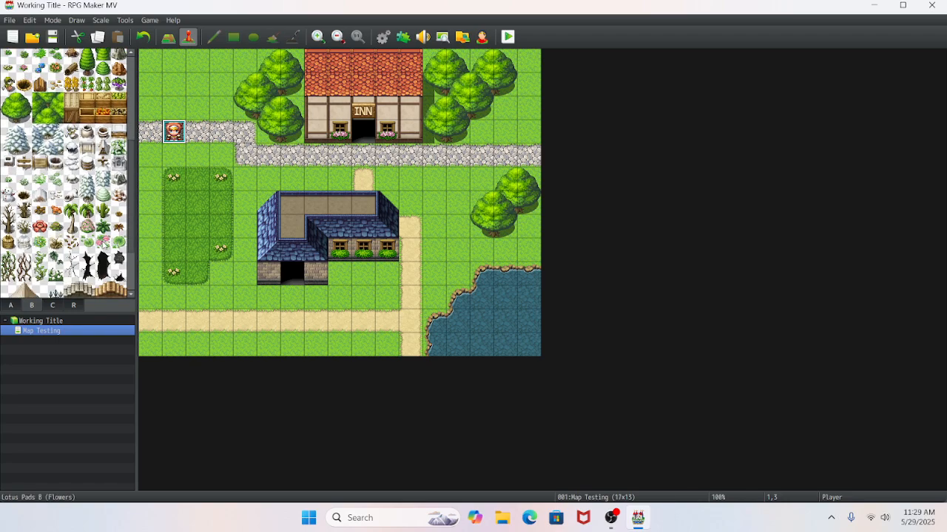
{"action": "scroll", "coordinate": [103, 245], "scroll_direction": "down", "scroll_amount": 3}
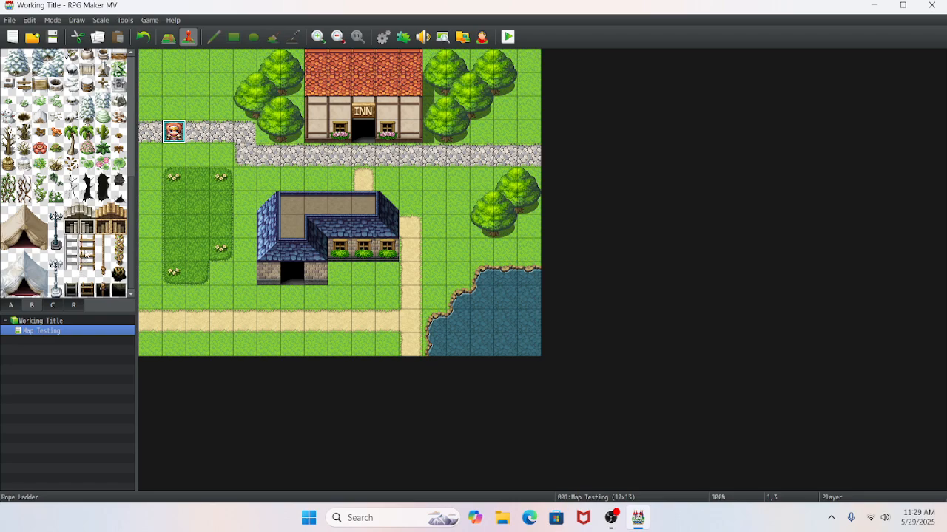
{"action": "scroll", "coordinate": [81, 272], "scroll_direction": "up", "scroll_amount": 2}
{"action": "scroll", "coordinate": [86, 253], "scroll_direction": "up", "scroll_amount": 5}
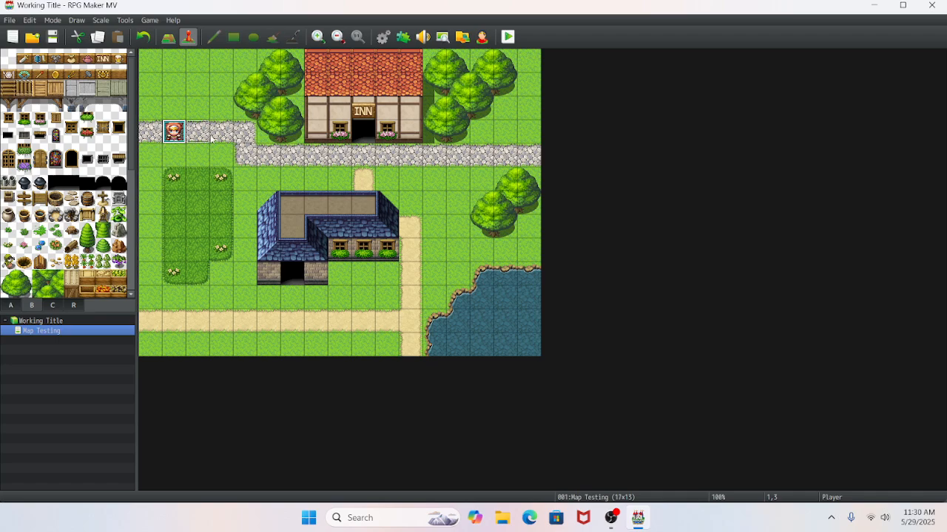
- Move the player's starting position three tiles east along the cobblestone path to its bend
{"action": "left_click_drag", "start_coordinate": [212, 138], "coordinate": [244, 135]}
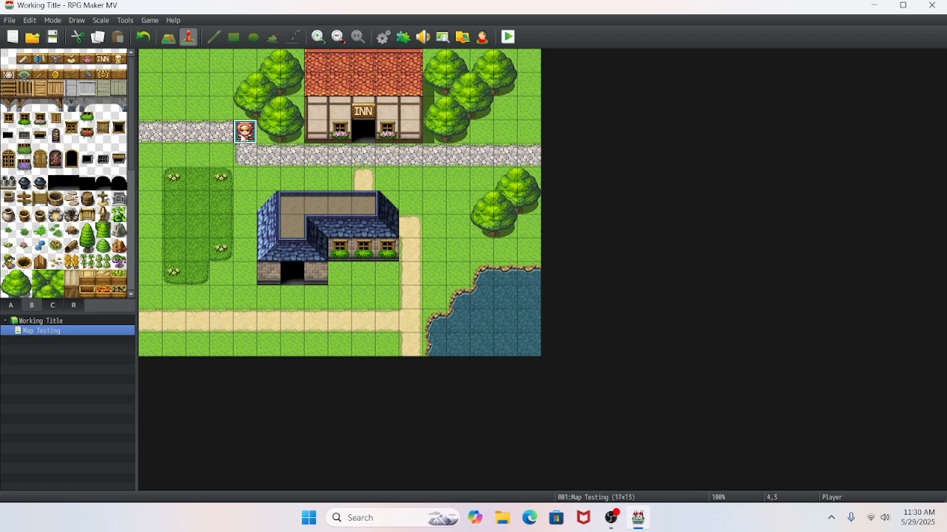